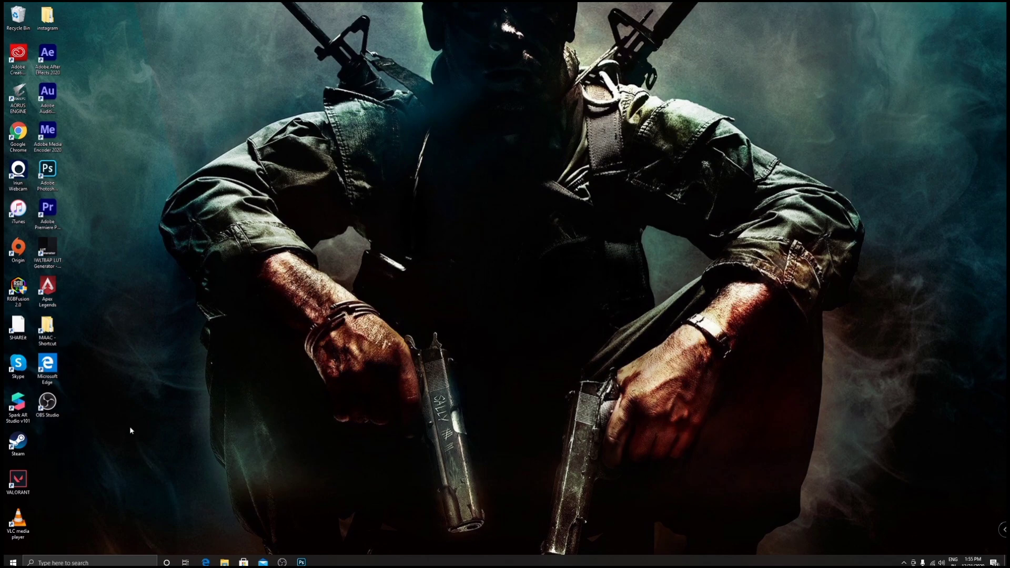
Bring Photoshop forward with the night balcony portrait and zoom the canvas in and out
left_click(301, 561)
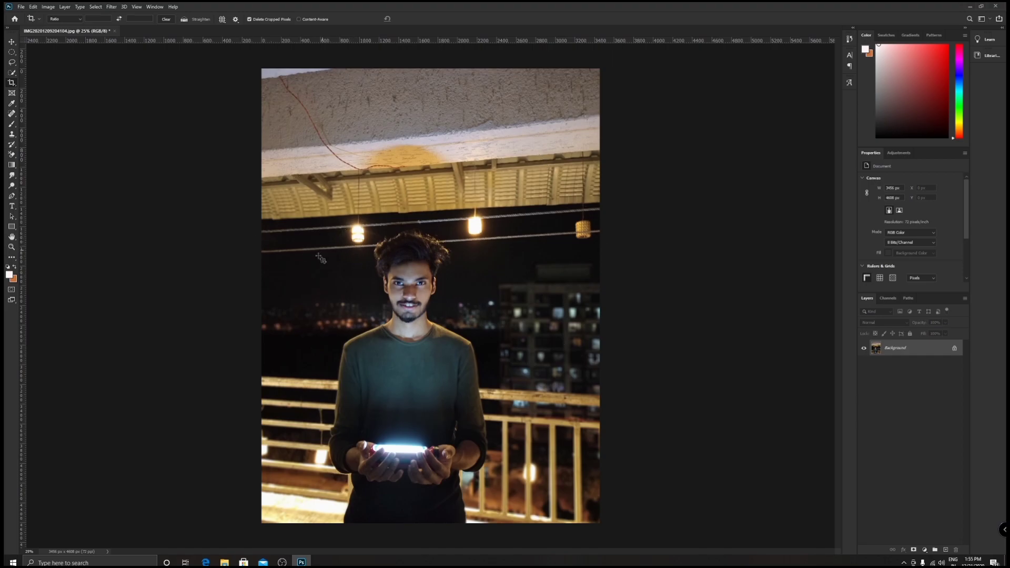
scroll(349, 226, "up", 3)
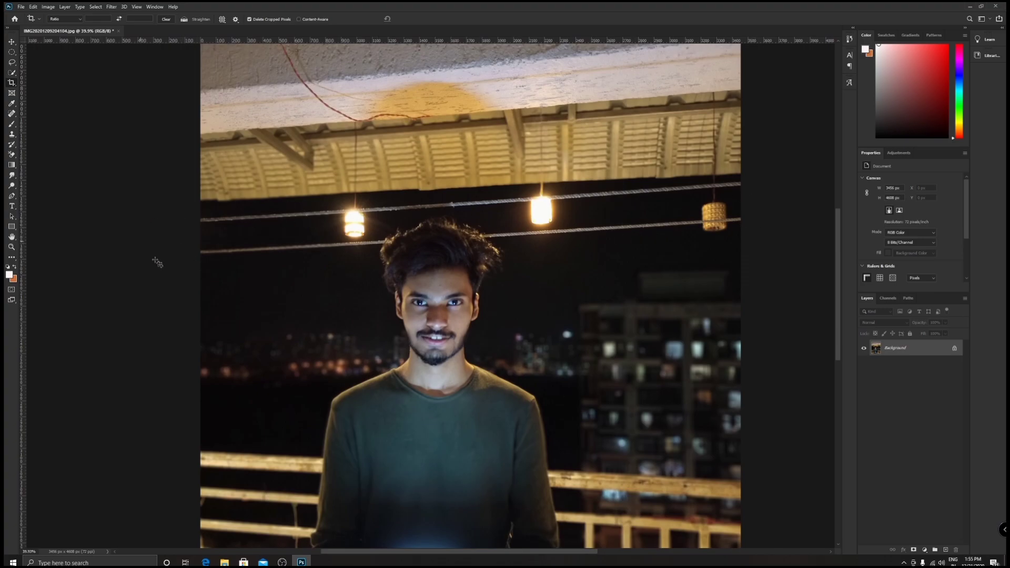
scroll(421, 214, "down", 2)
scroll(421, 214, "down", 1)
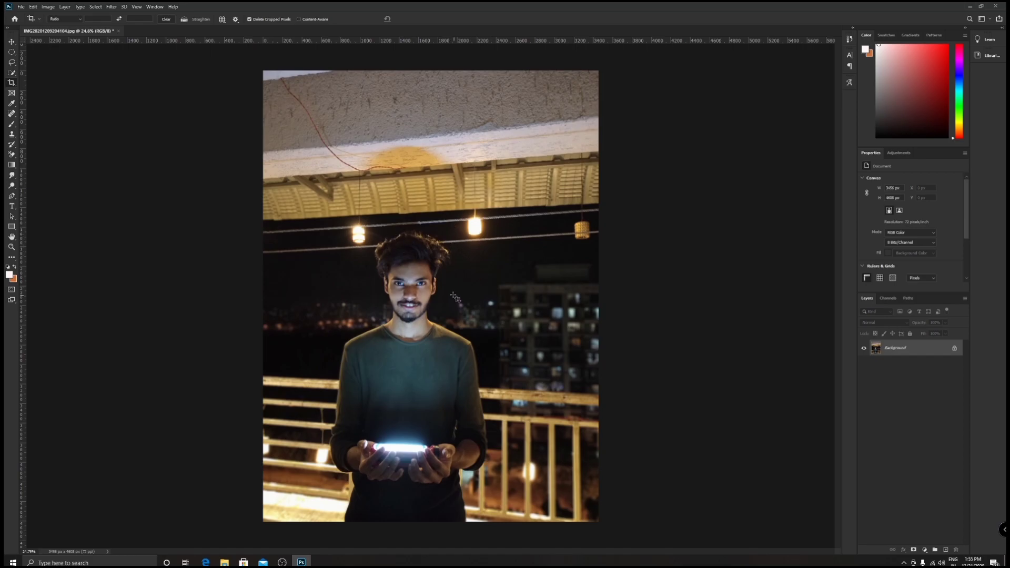
scroll(449, 258, "down", 1)
scroll(449, 259, "up", 2)
scroll(447, 263, "down", 1)
scroll(460, 285, "up", 1)
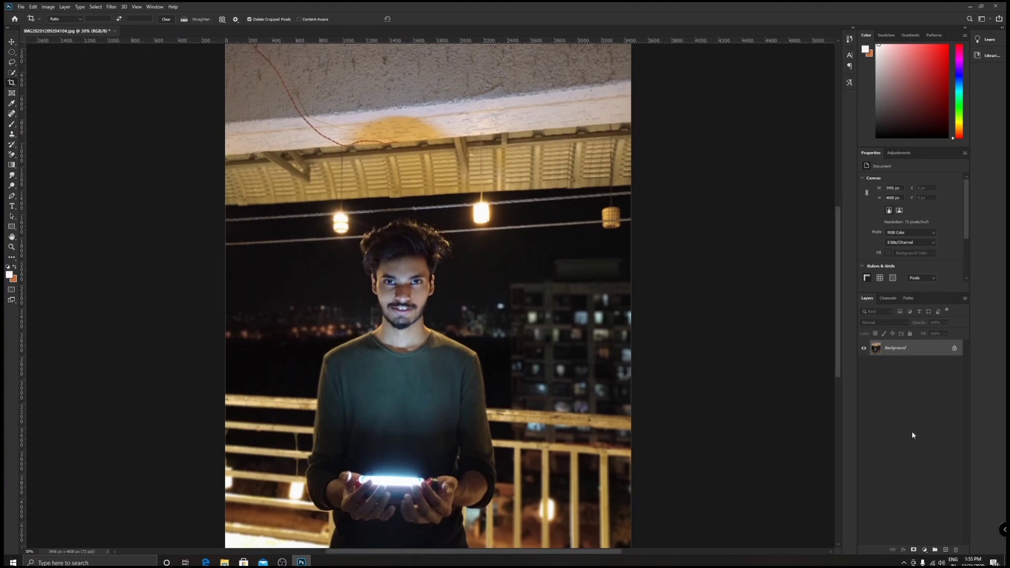
Duplicate the background photo layer and auto-select the man with Select Subject
key("ctrl+j")
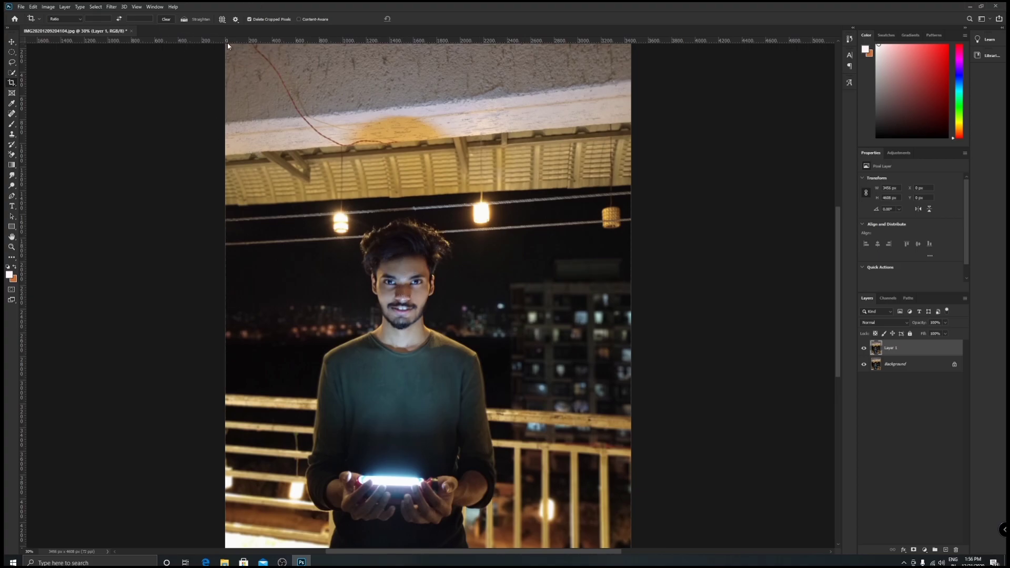
key("w")
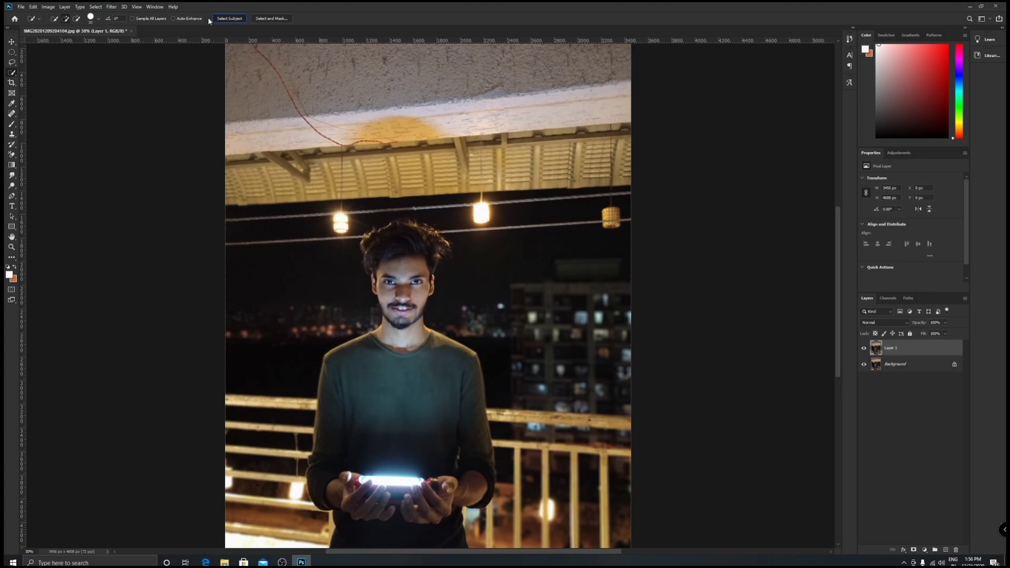
left_click(237, 19)
Copy the selected man onto his own new Layer 2
key("ctrl+0")
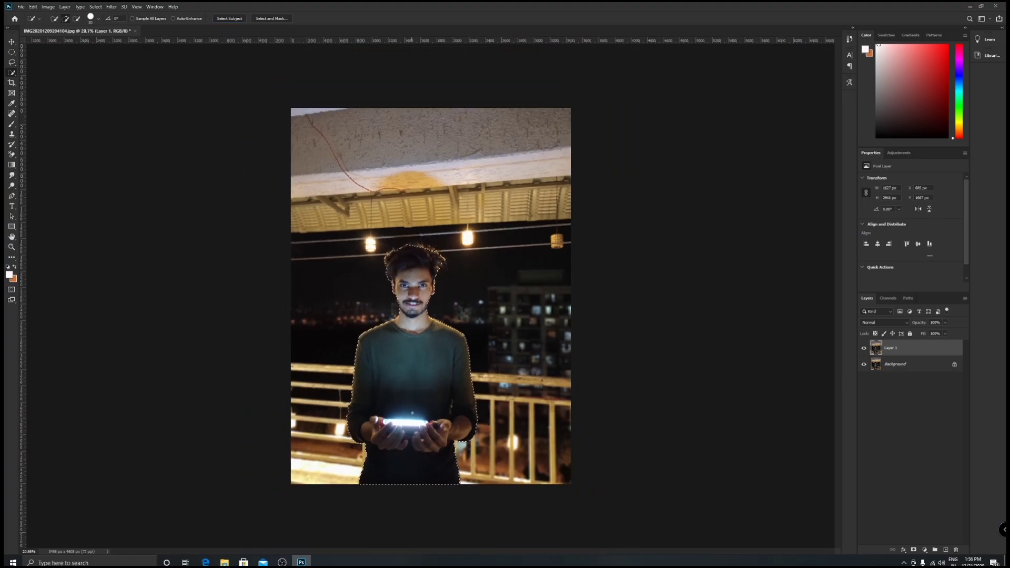
key("ctrl+plus")
key("ctrl+plus")
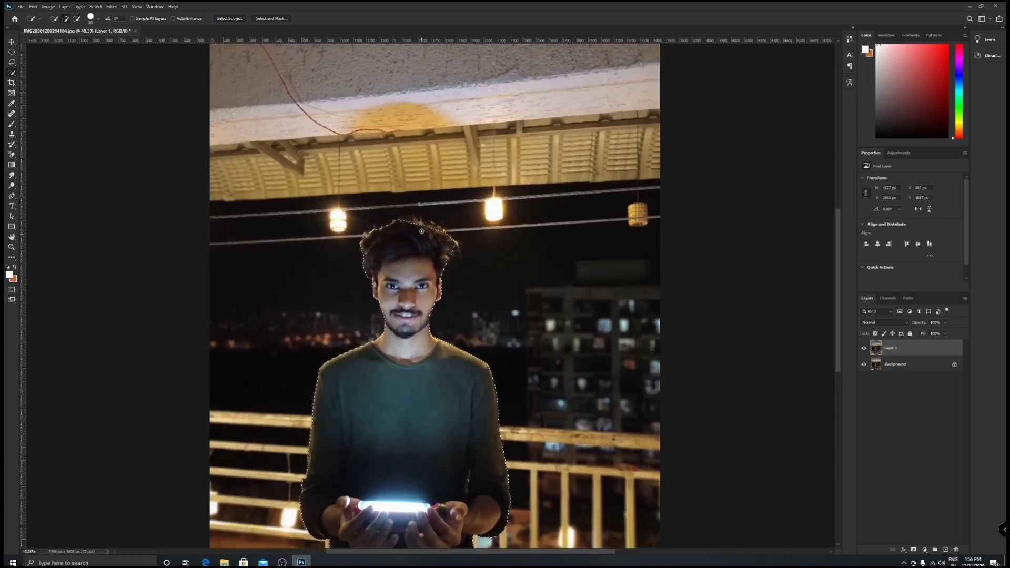
scroll(395, 222, "up", 5)
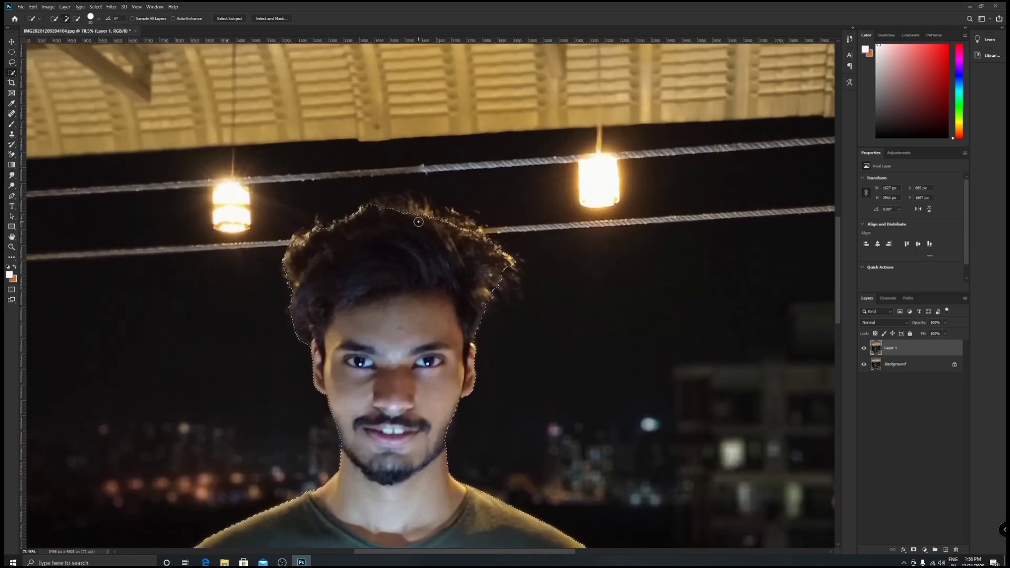
scroll(411, 219, "down", 5)
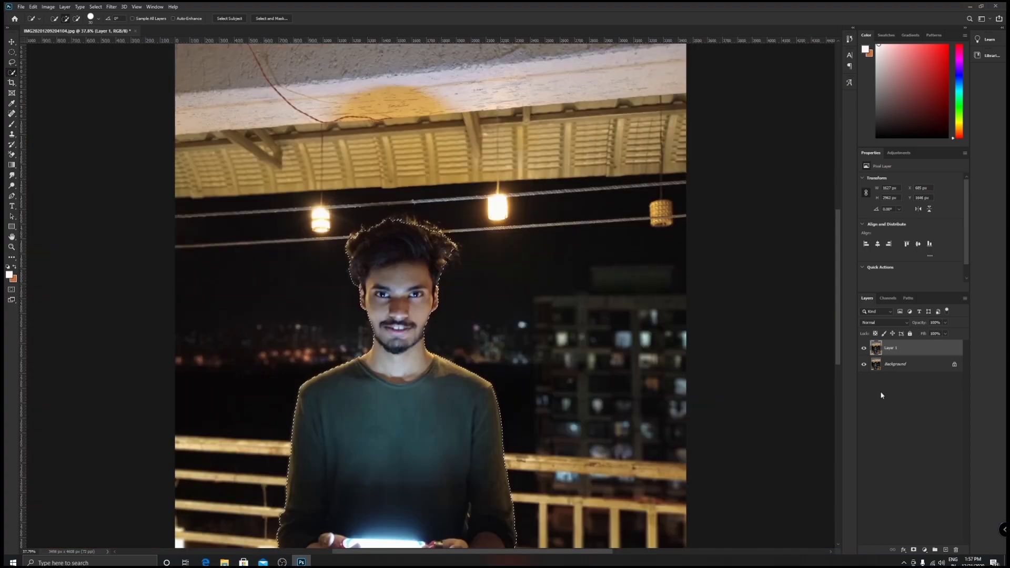
key("ctrl+j")
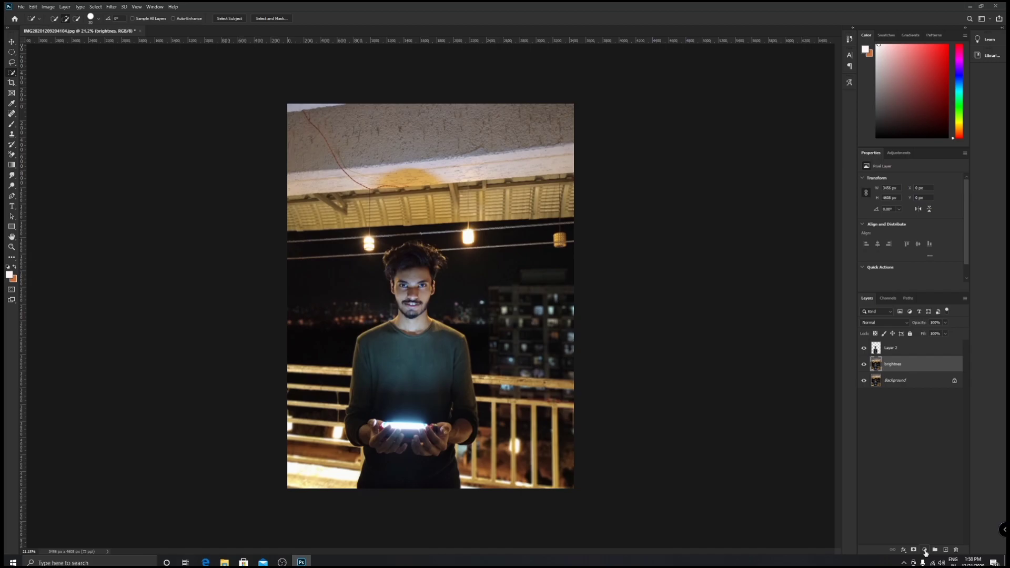
Add a Brightness/Contrast adjustment layer at -150 brightness, then make Layer 2 active
left_click(925, 550)
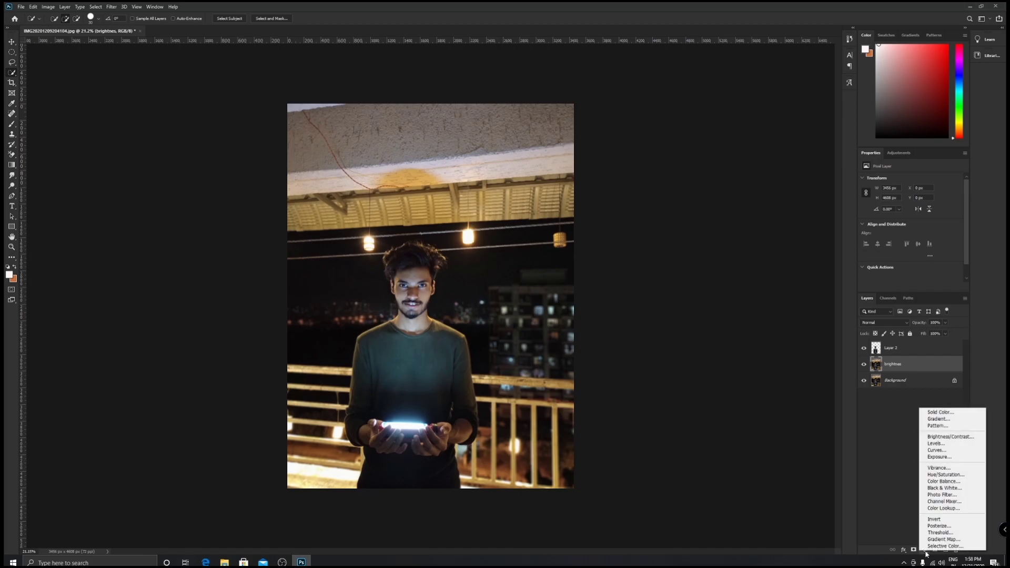
left_click(938, 436)
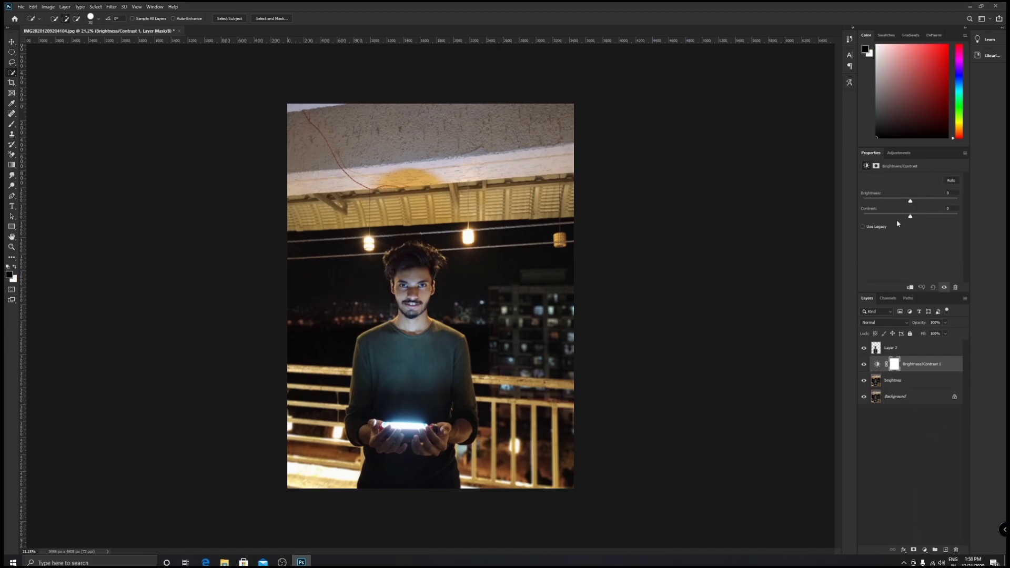
left_click_drag(909, 202, 858, 199)
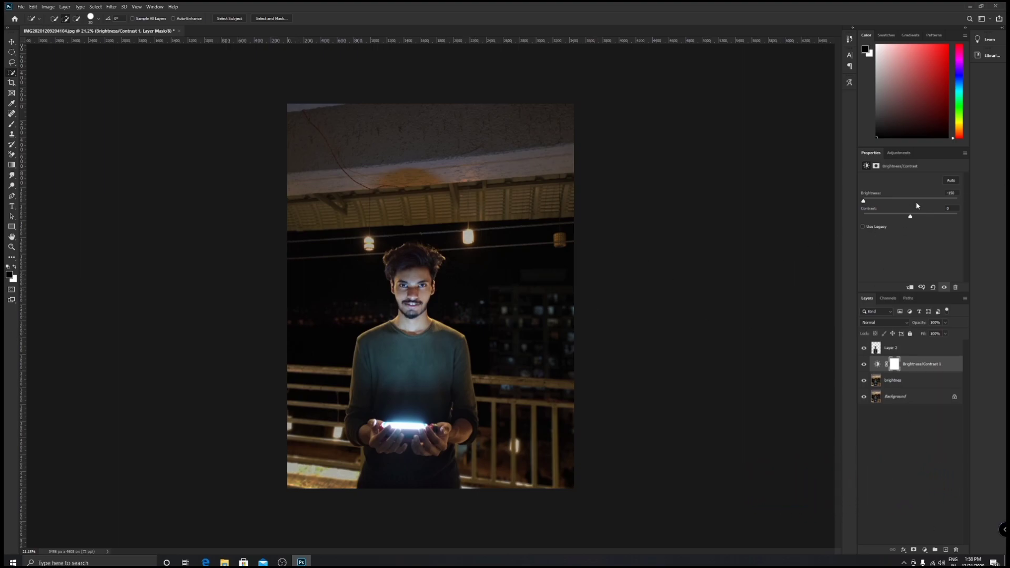
key("alt+bracketright")
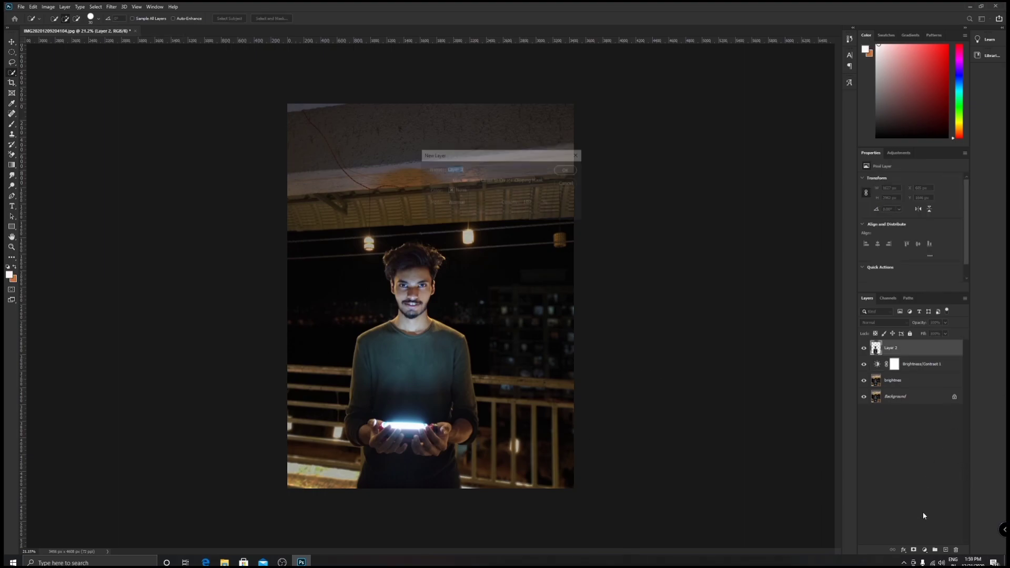
Create empty Layer 3 on top and switch off the Brightness/Contrast 1 visibility
key("ctrl+shift+alt+n")
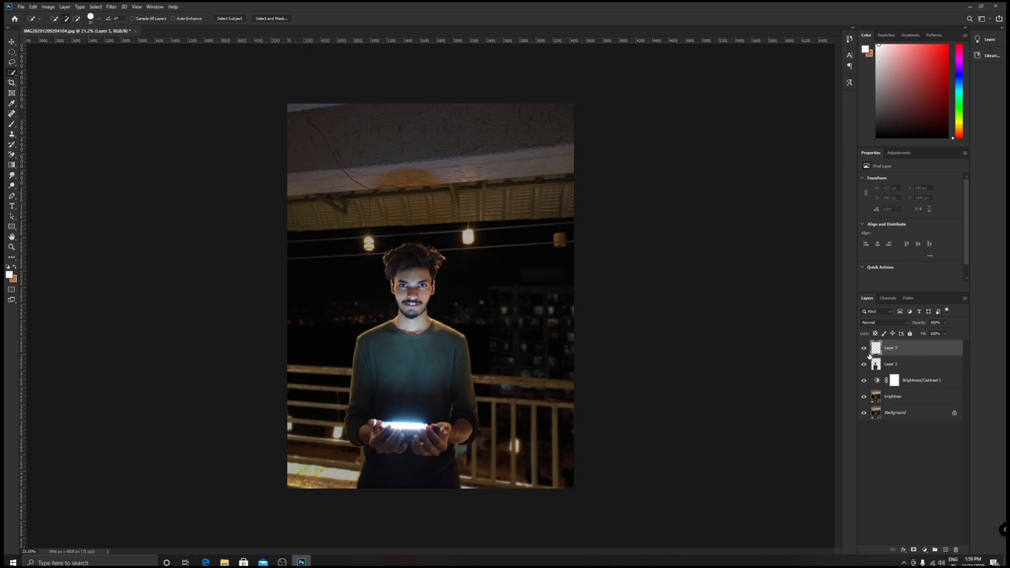
left_click(896, 400)
scroll(379, 292, "up", 5)
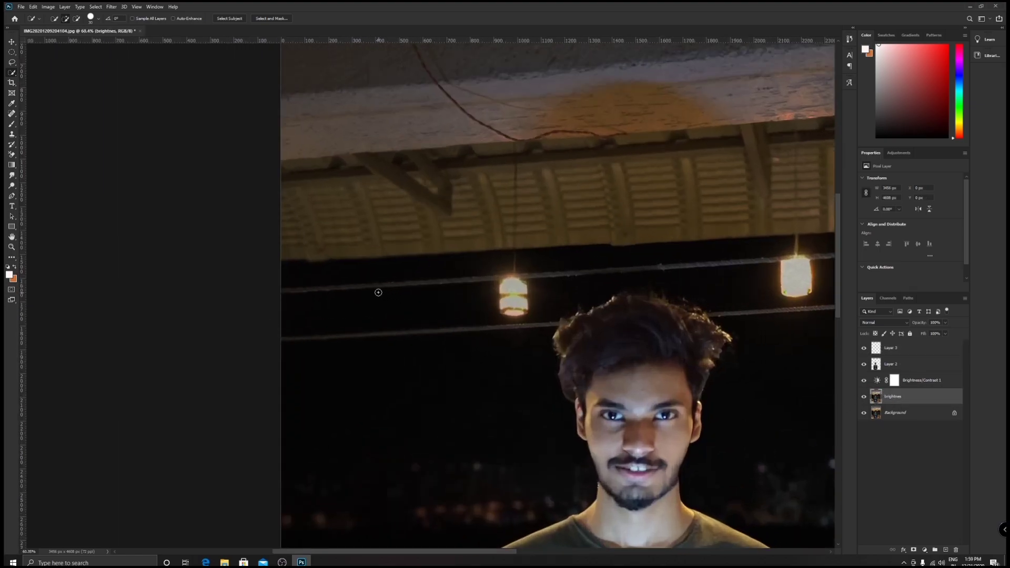
left_click(863, 381)
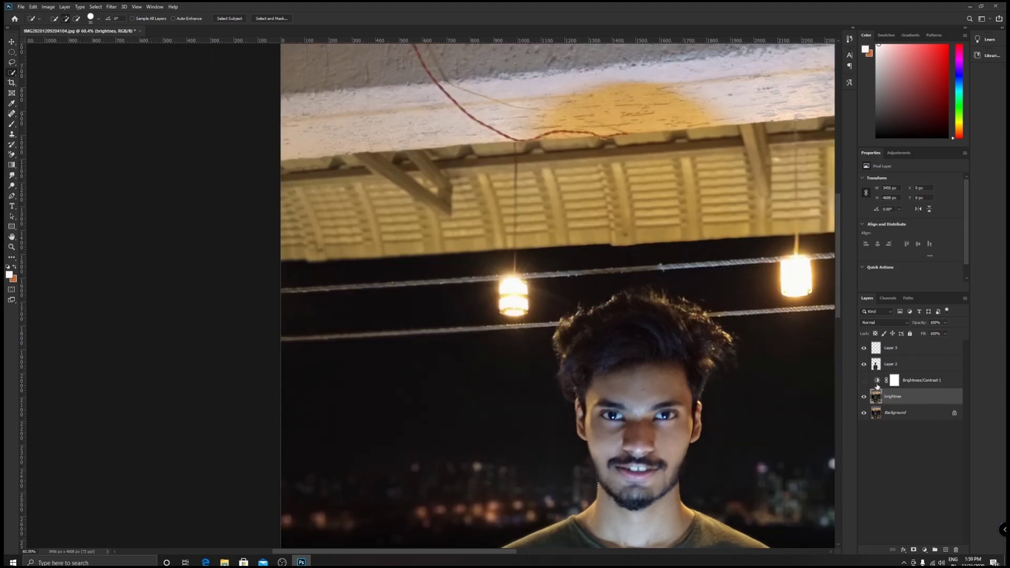
scroll(436, 284, "down", 3)
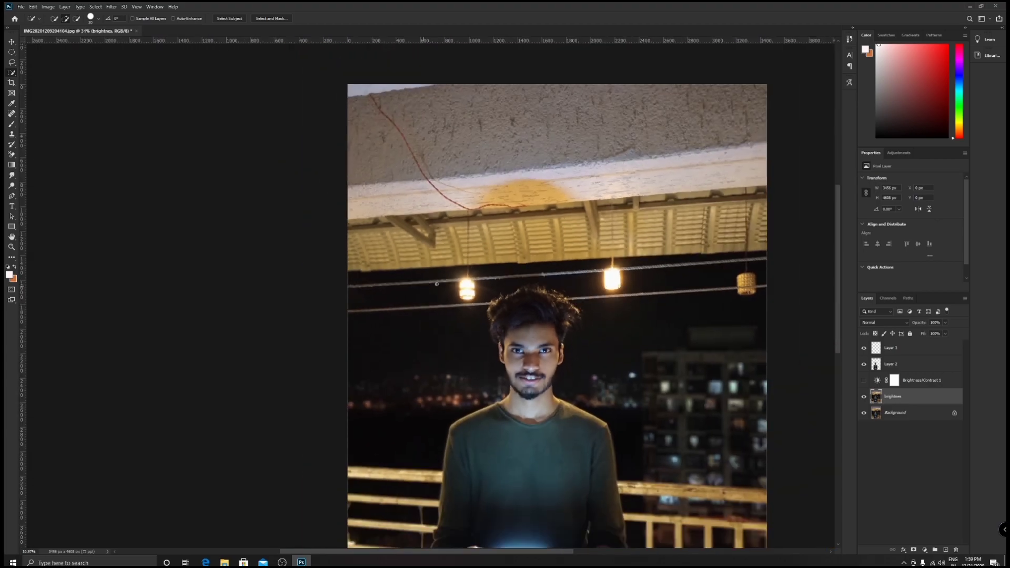
left_click_drag(636, 287, 531, 287)
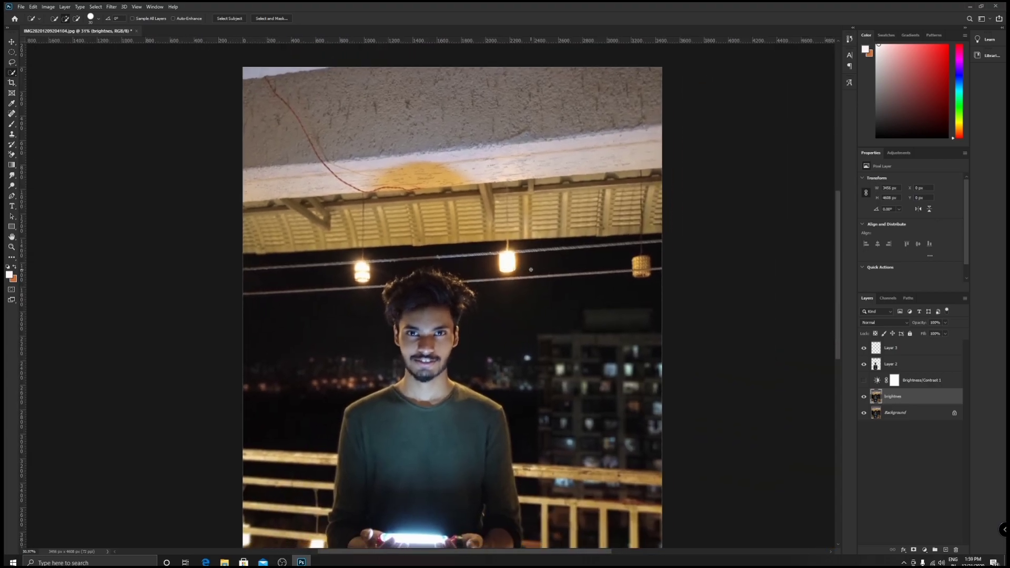
scroll(352, 286, "down", 1)
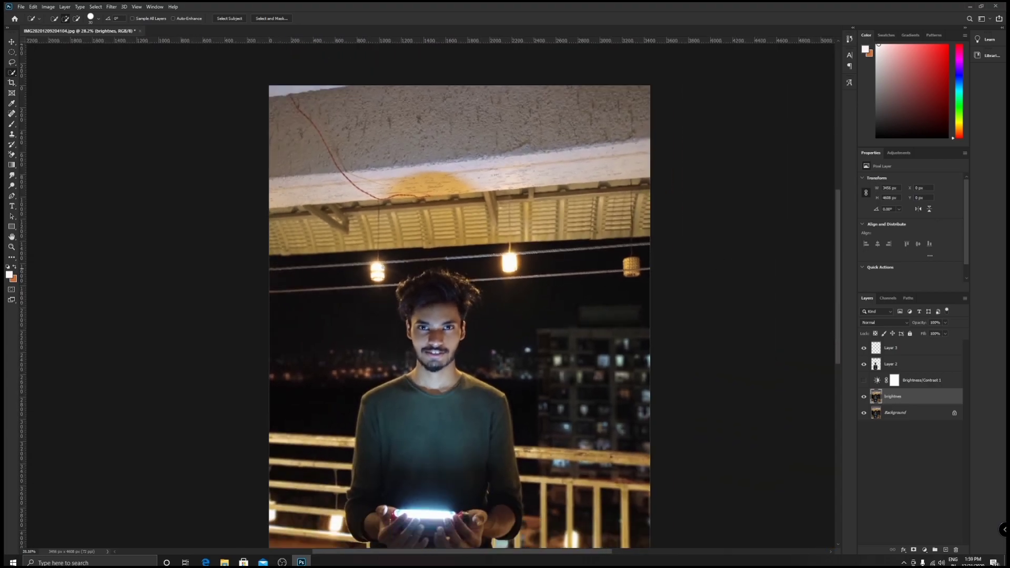
scroll(336, 304, "up", 4)
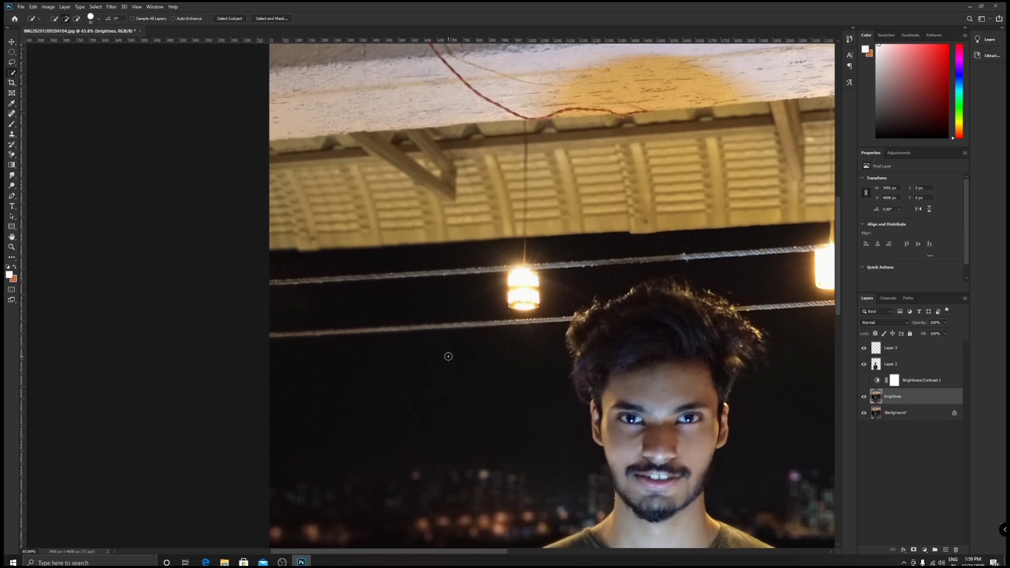
left_click(11, 53)
left_click_drag(11, 62, 64, 63)
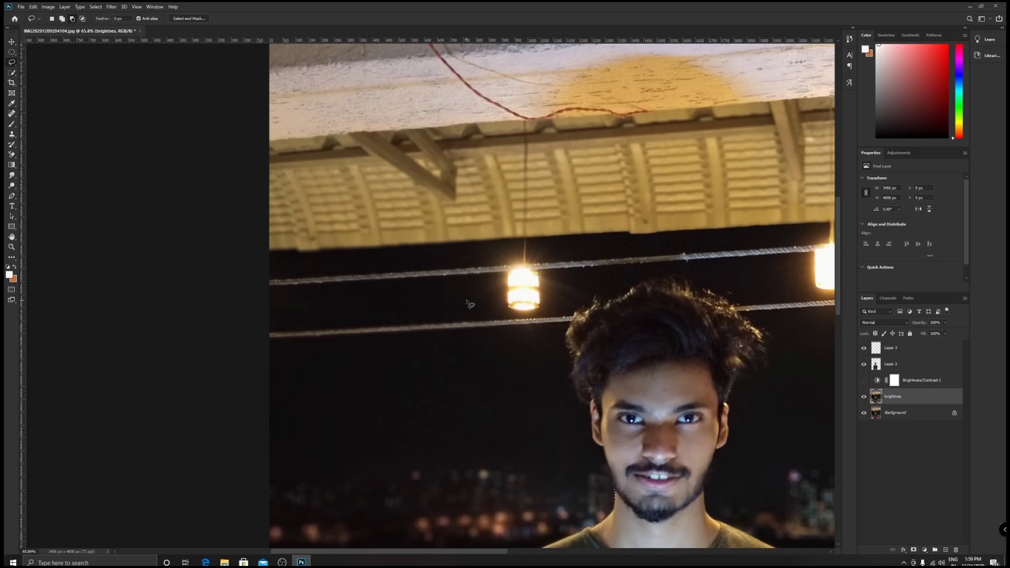
mouse_move(466, 300)
left_mouse_down()
mouse_move(279, 311)
mouse_move(267, 315)
mouse_move(264, 340)
mouse_move(279, 358)
mouse_move(368, 371)
mouse_move(428, 362)
mouse_move(465, 301)
left_mouse_up()
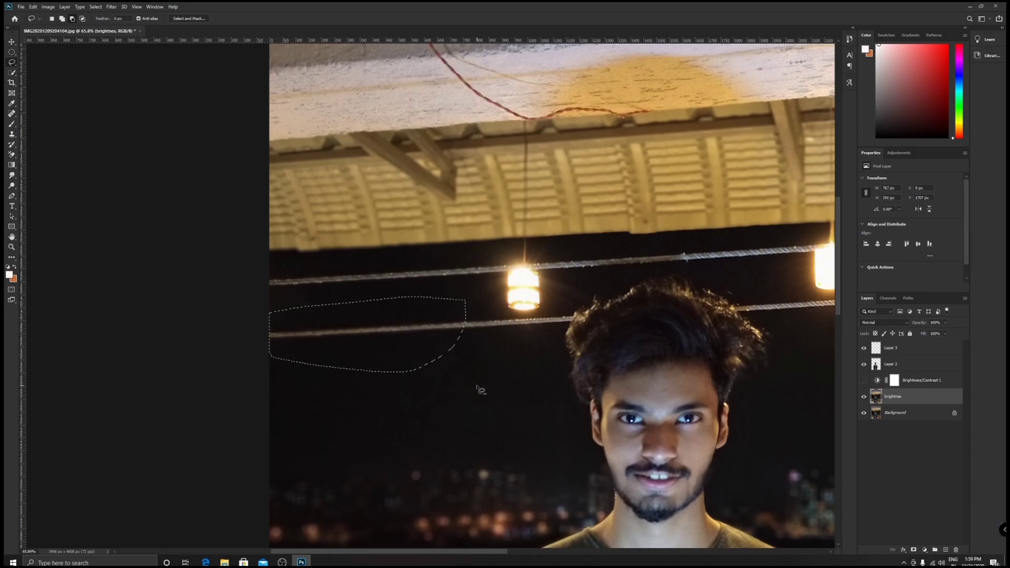
key("shift+F5")
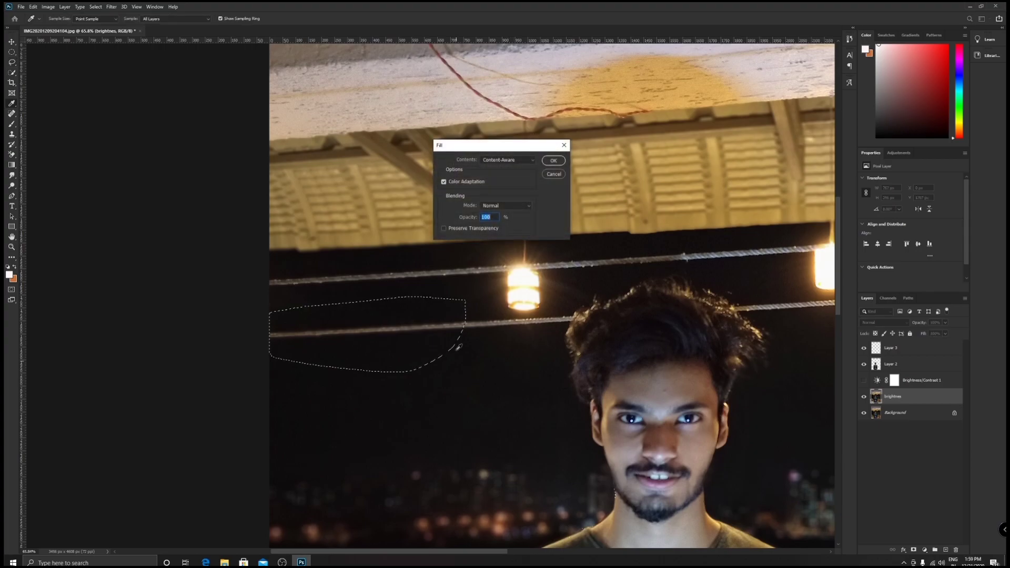
left_click(554, 161)
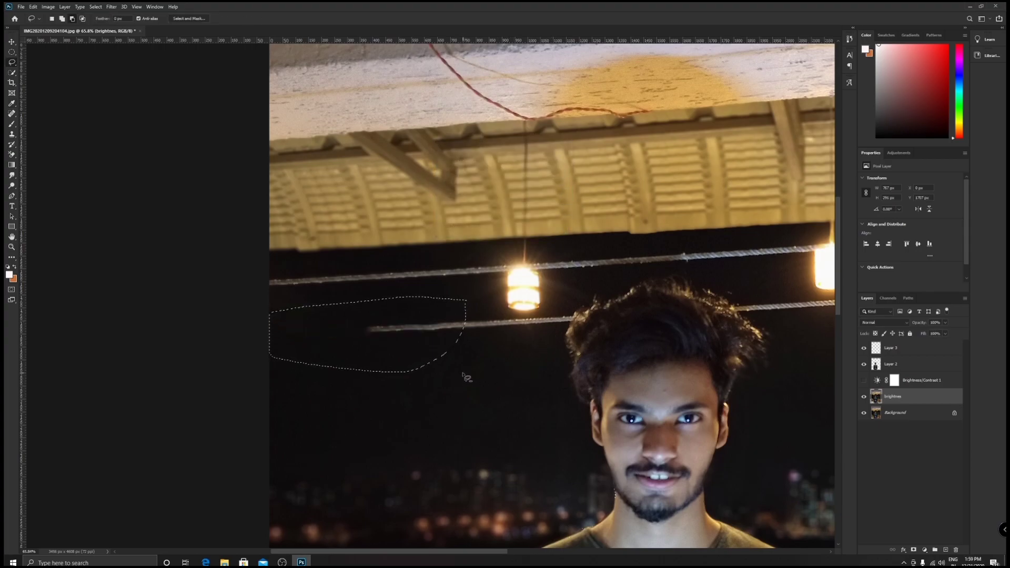
key("ctrl+d")
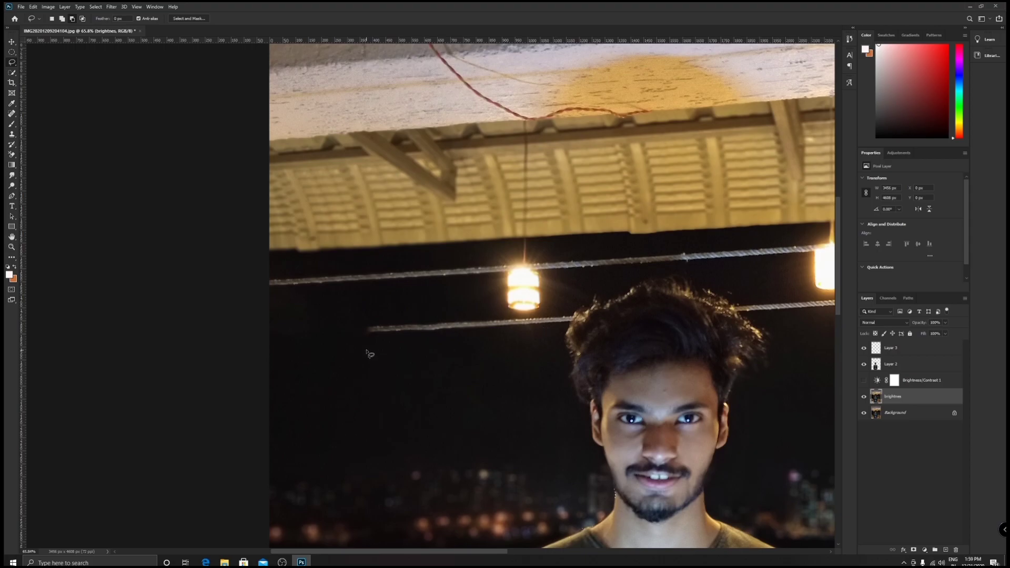
scroll(389, 327, "down", 2)
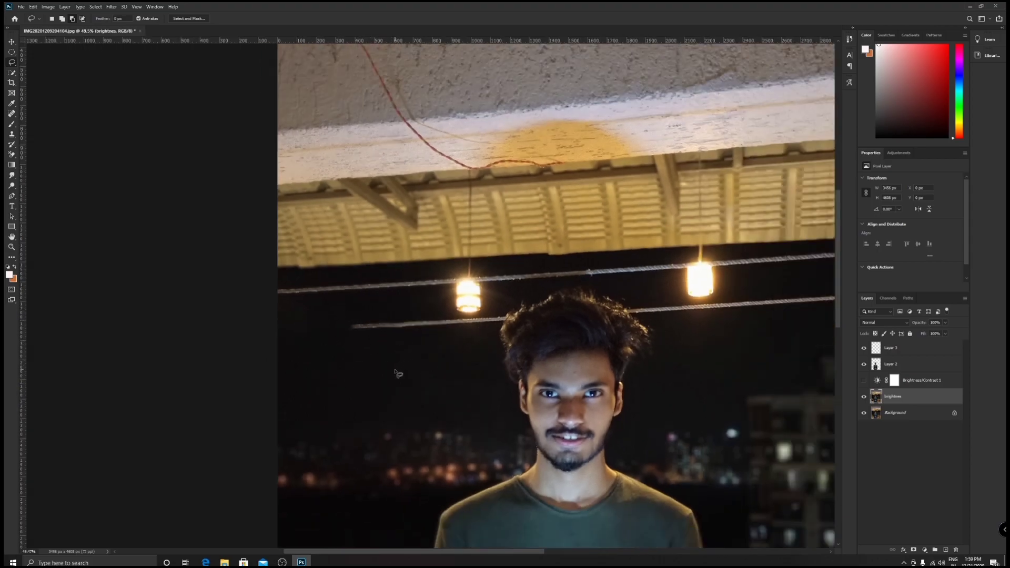
scroll(391, 379, "up", 3)
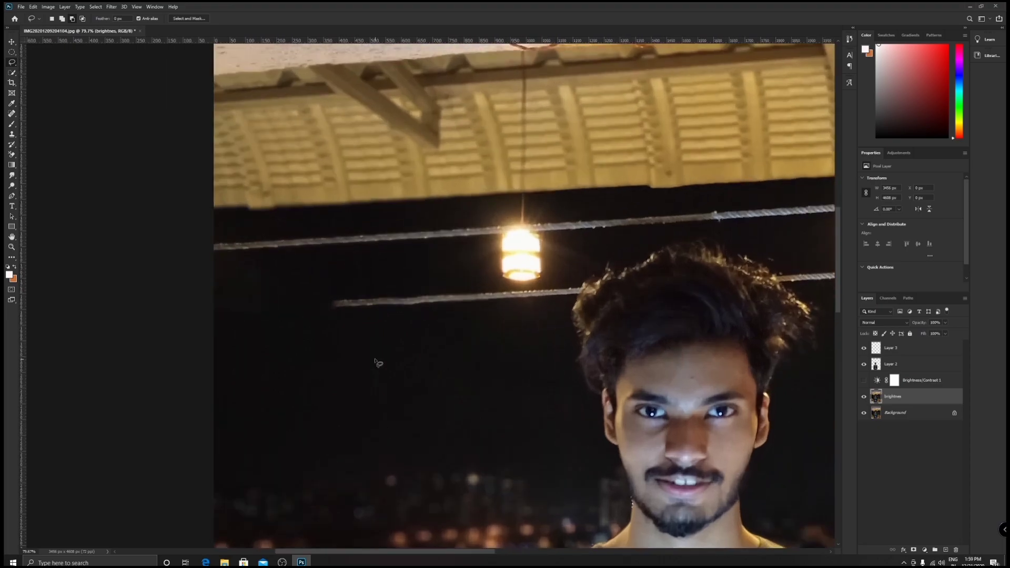
Clone dark sky over the left ends of the lower and upper wires
key("s")
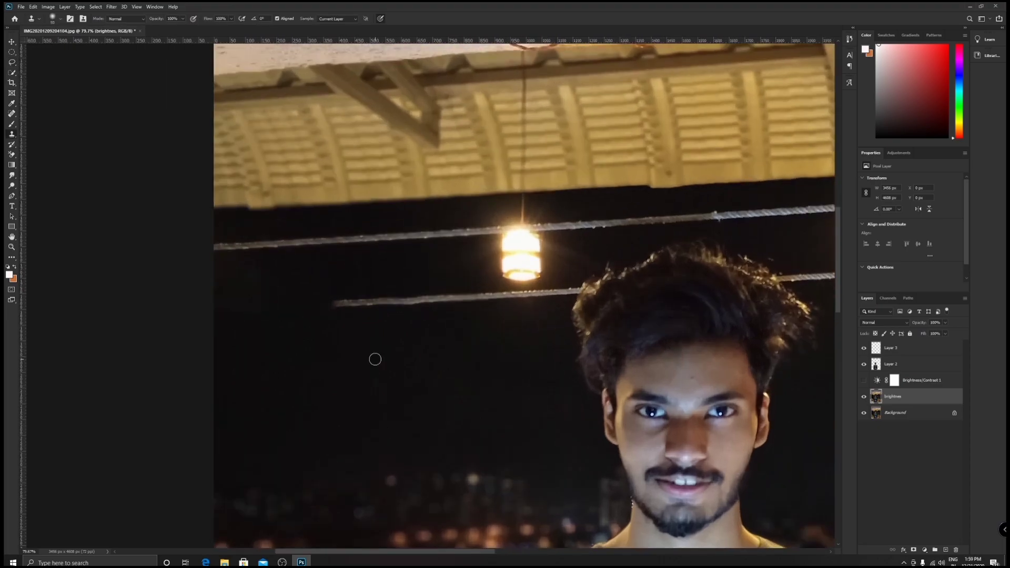
left_click(231, 327, "alt")
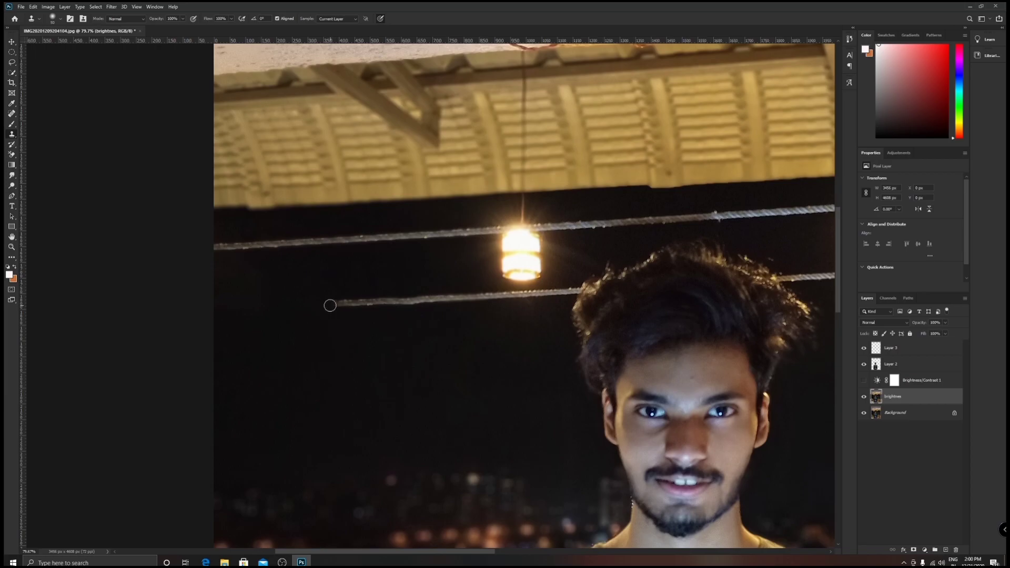
left_click(242, 325, "alt")
mouse_move(331, 302)
left_mouse_down()
mouse_move(493, 294)
mouse_move(466, 293)
mouse_move(494, 286)
left_mouse_up()
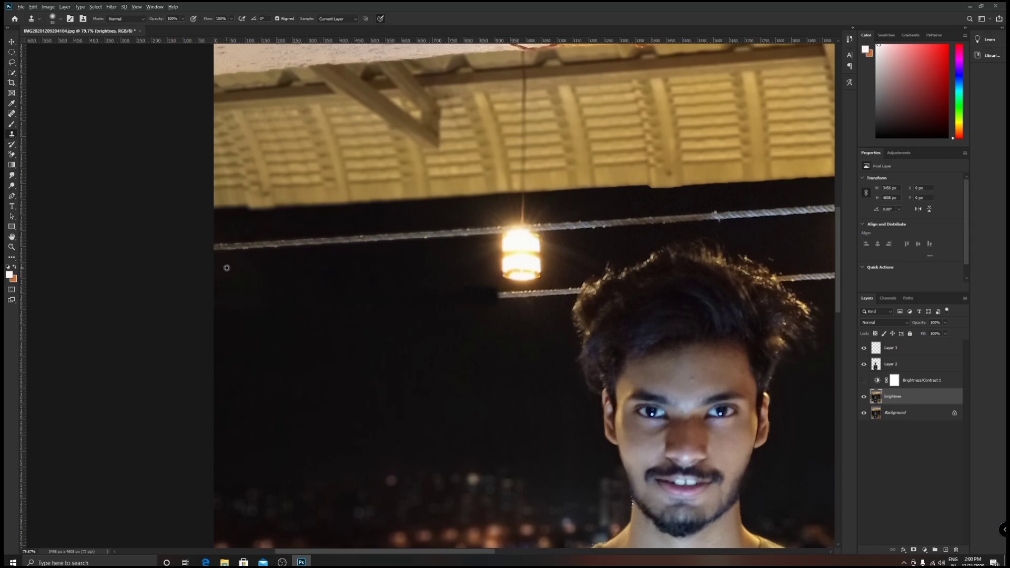
left_click(226, 287, "alt")
mouse_move(214, 248)
left_mouse_down()
mouse_move(495, 231)
mouse_move(429, 232)
left_mouse_up()
scroll(429, 232, "down", 8)
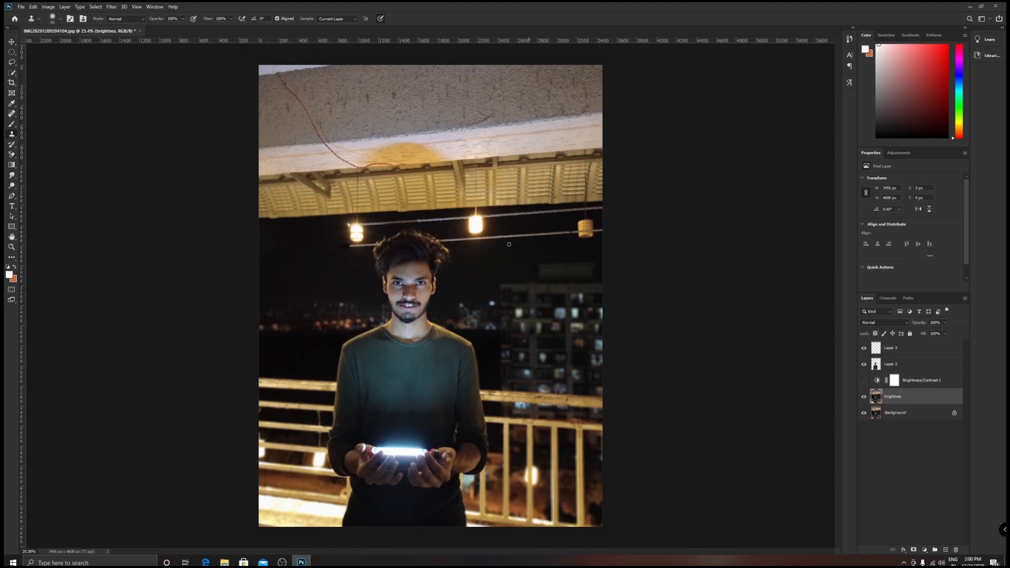
scroll(509, 244, "up", 3)
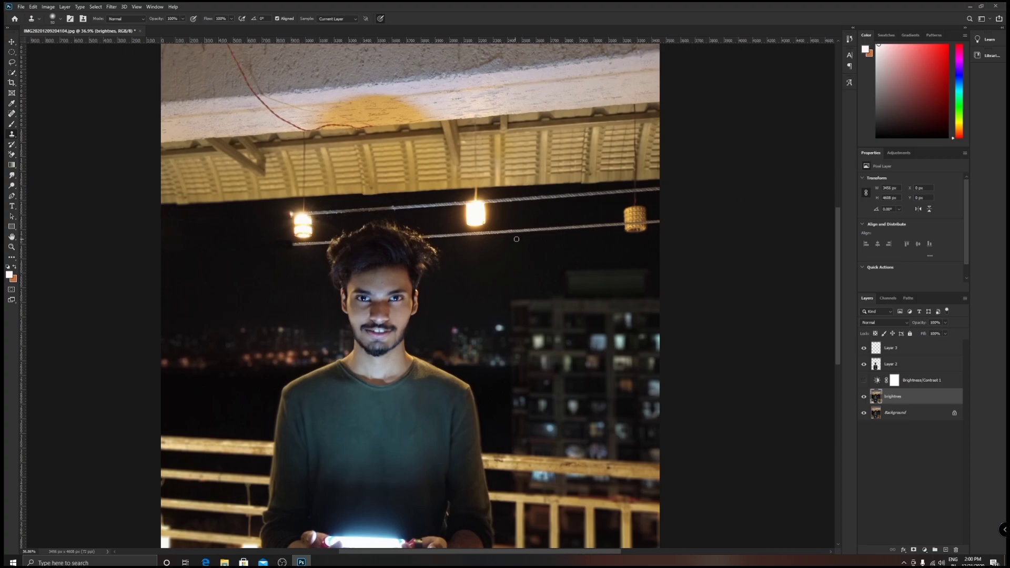
scroll(370, 255, "down", 3)
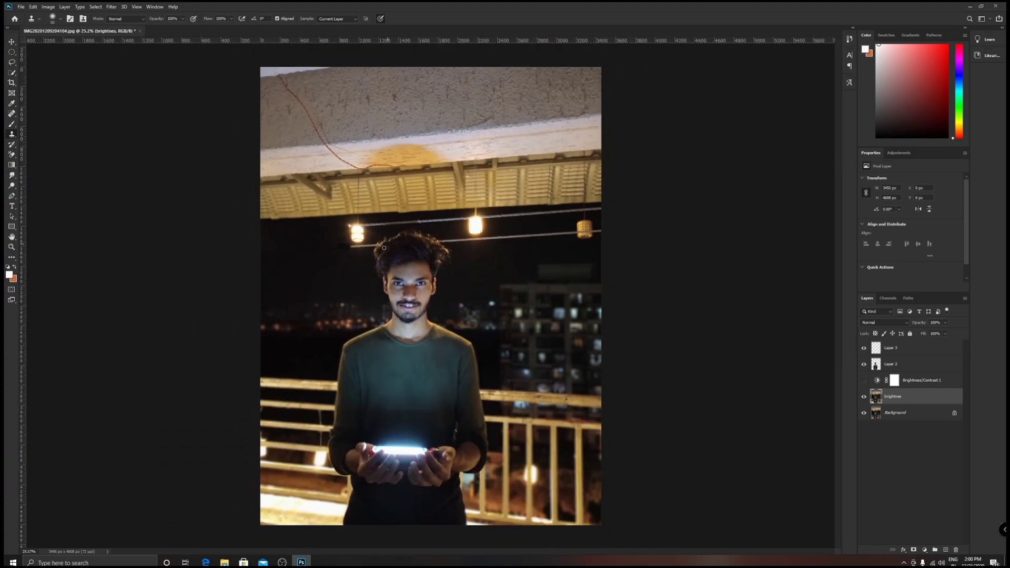
scroll(383, 247, "up", 6)
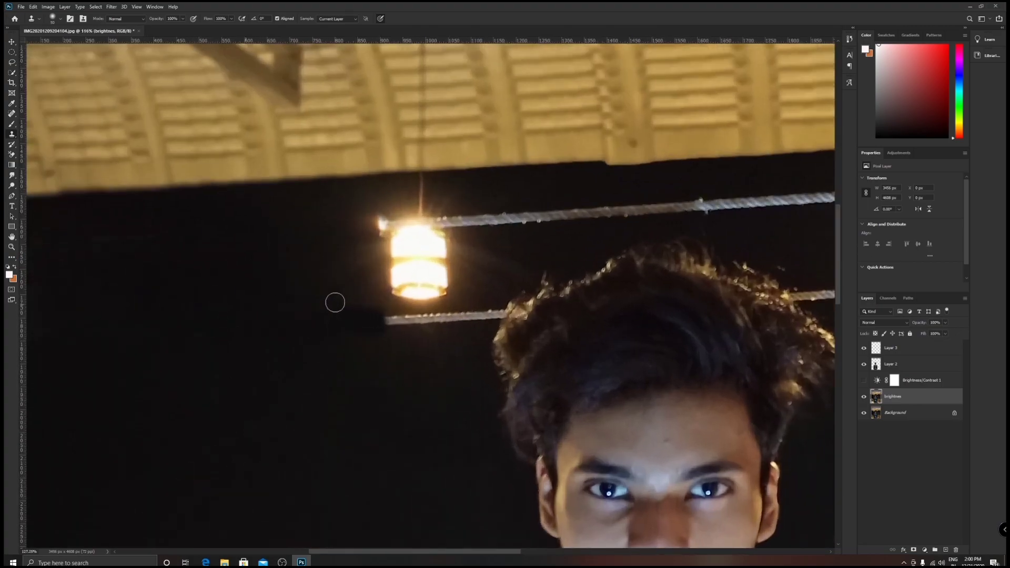
scroll(368, 289, "down", 9)
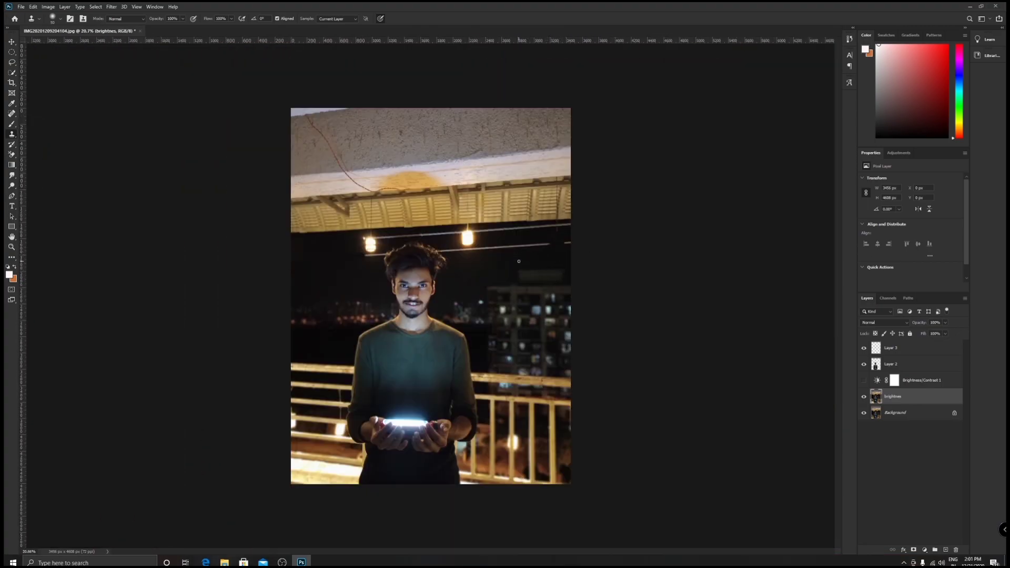
Turn the Brightness/Contrast 1 darkening back on and make Layer 3 active
left_click(863, 382)
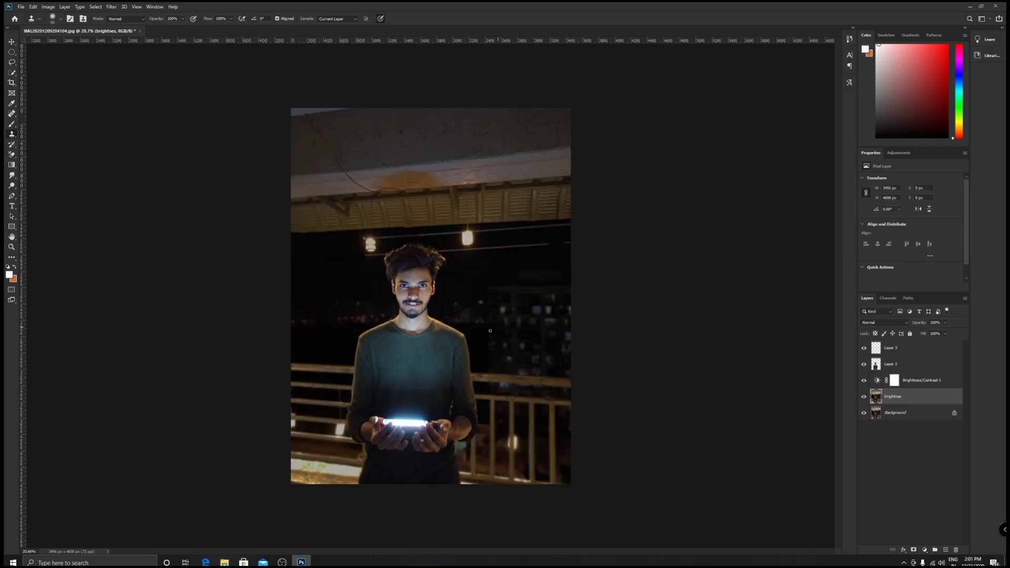
left_click(915, 348)
scroll(845, 374, "up", 1)
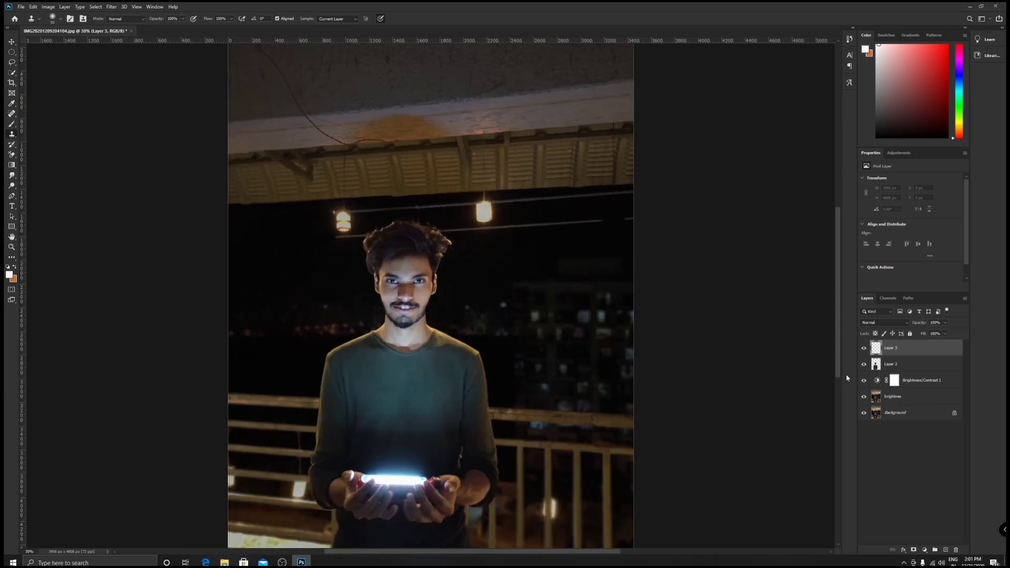
scroll(845, 374, "down", 1)
scroll(845, 348, "up", 2)
scroll(844, 348, "down", 1)
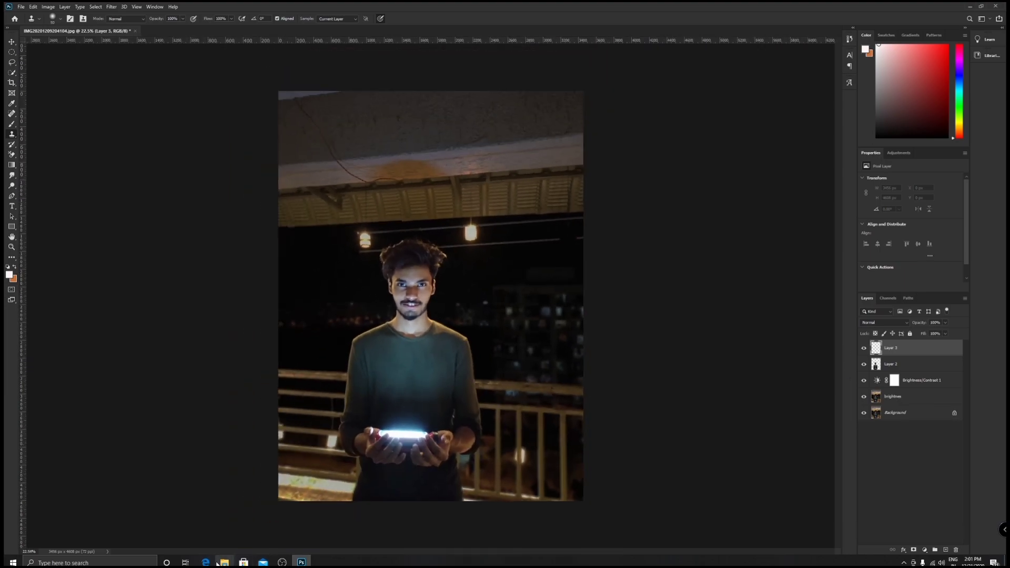
Drag moon_PNG20 from the file browser into the photo
left_click(224, 562)
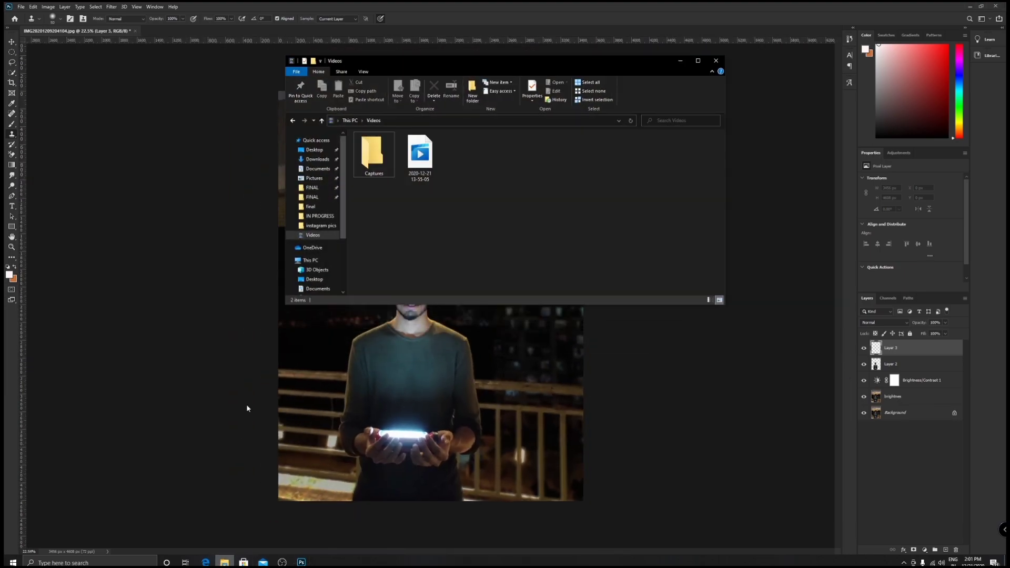
left_click_drag(692, 261, 422, 396)
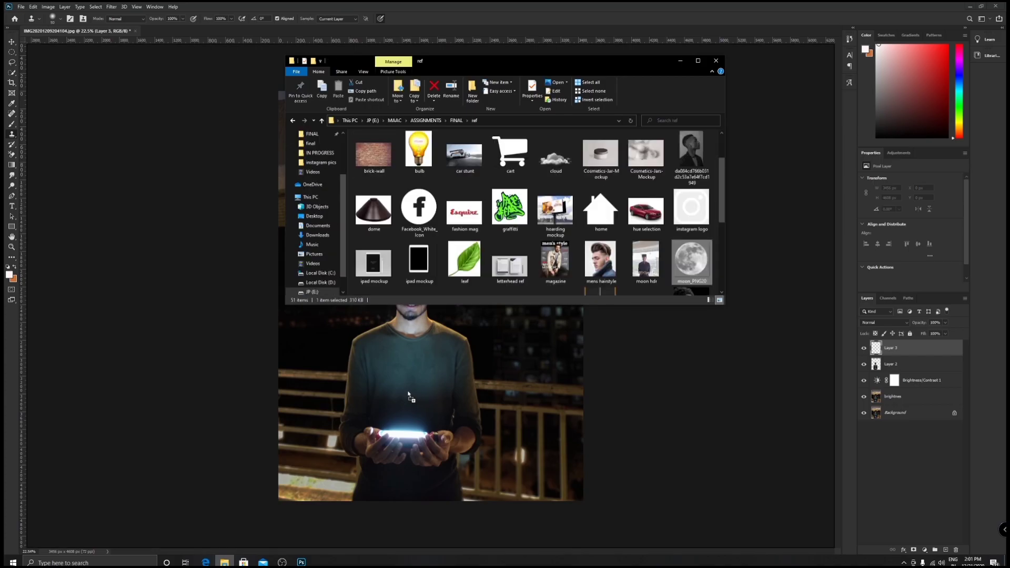
left_click_drag(408, 392, 406, 389)
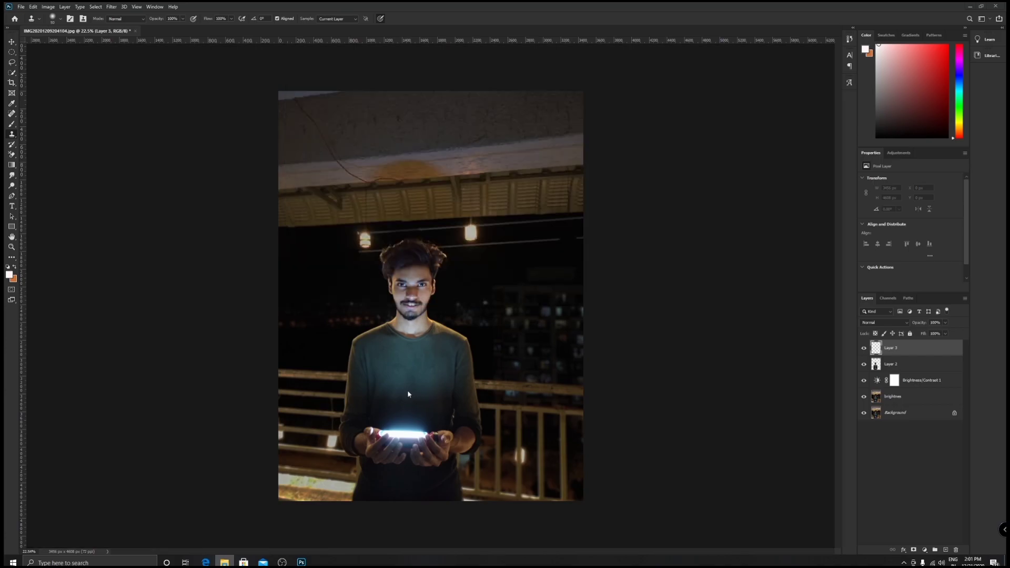
Move the moon into the man's hands, enlarge it to about 138%, and fade it
left_click_drag(442, 309, 416, 410)
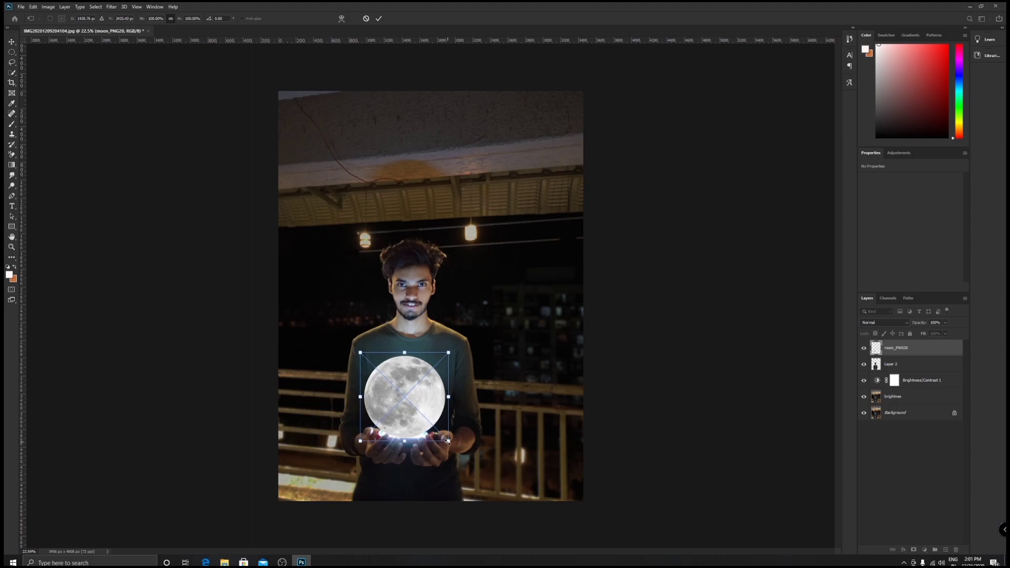
left_click_drag(447, 441, 463, 456)
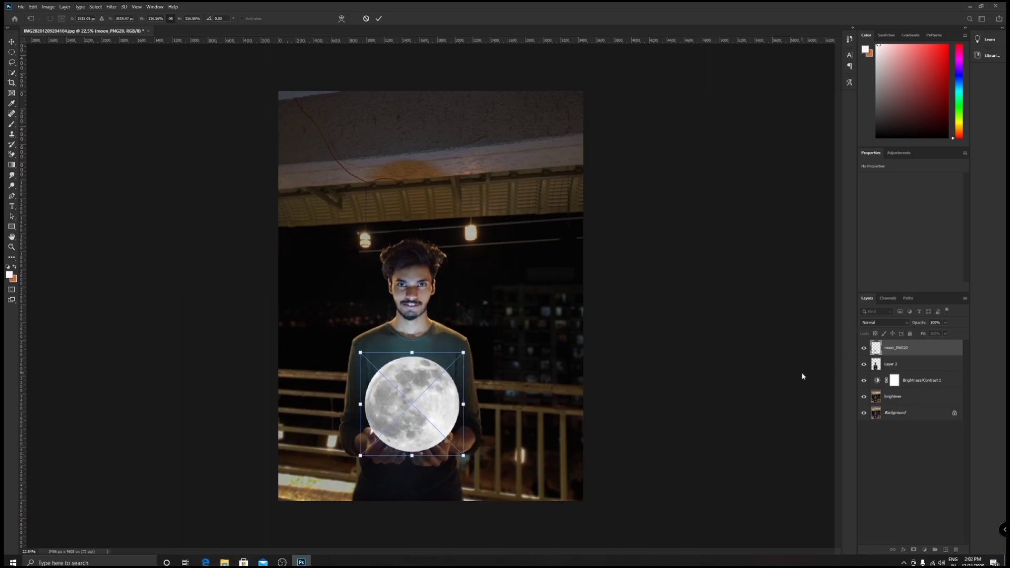
left_click_drag(401, 360, 396, 355)
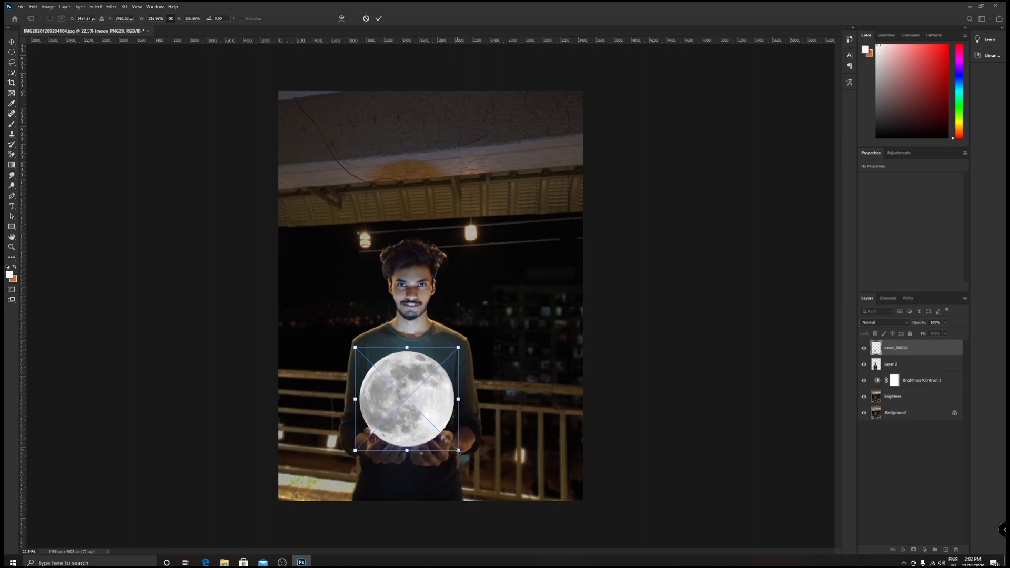
left_click_drag(458, 451, 468, 457)
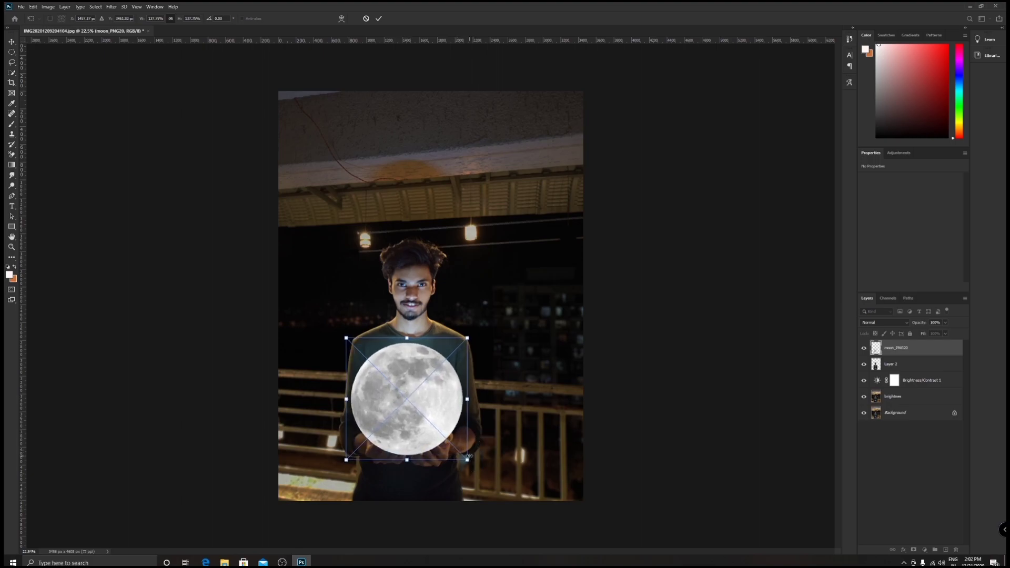
left_click_drag(918, 326, 896, 327)
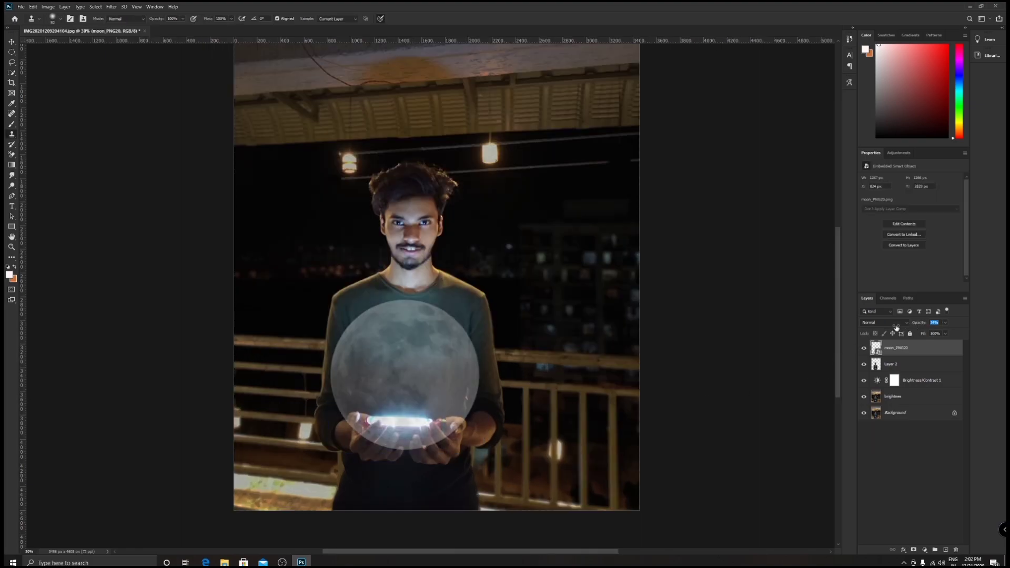
Refine the moon's position and size to about 131%, commit, and restore full opacity
key("ctrl+t")
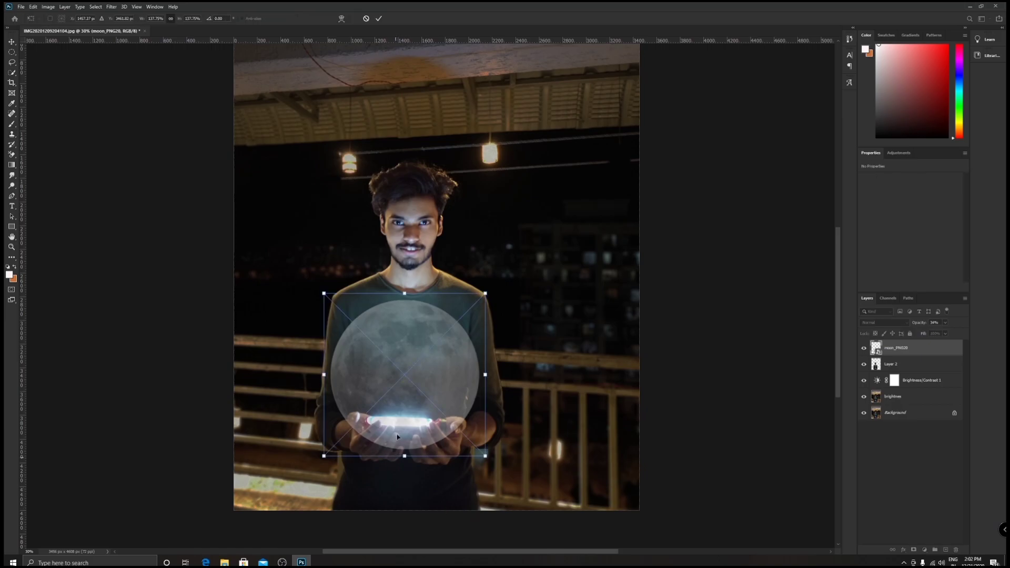
left_click_drag(396, 391, 403, 395)
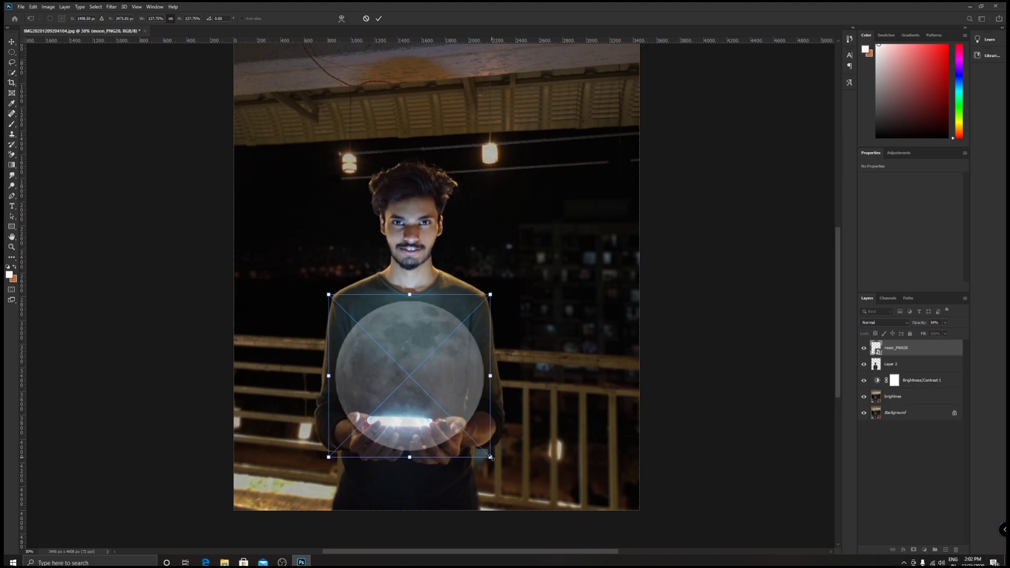
left_click_drag(490, 457, 485, 453)
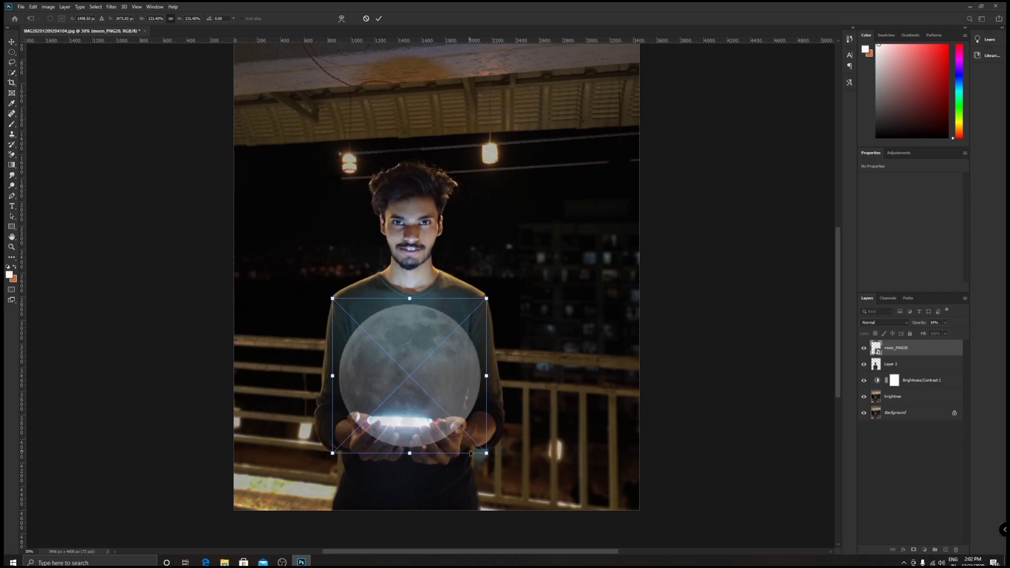
key("Return")
scroll(403, 399, "up", 2)
key("s")
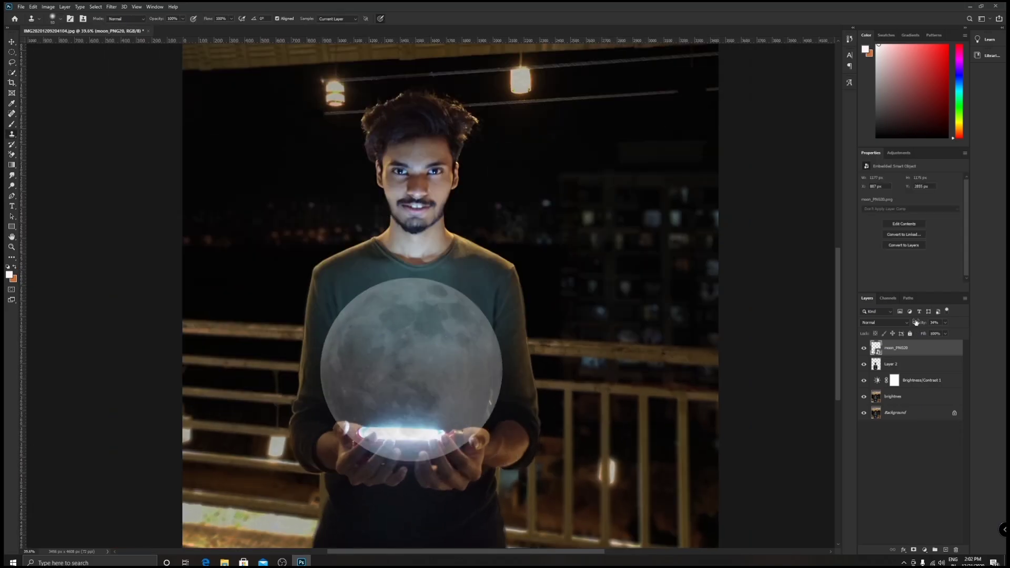
key("Return")
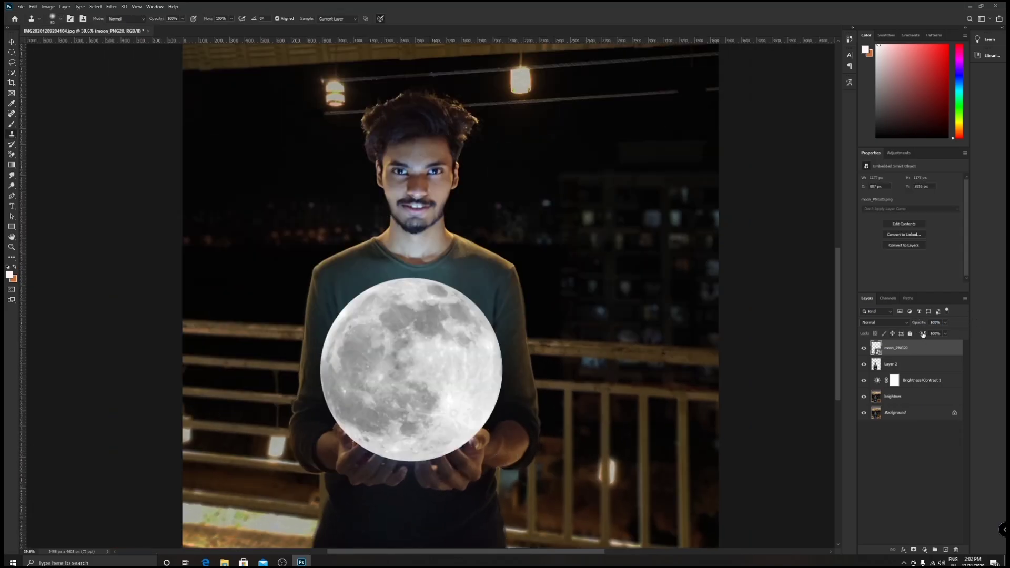
Set the moon layer's opacity to 50%
left_click_drag(920, 325, 906, 326)
type("50")
key("Return")
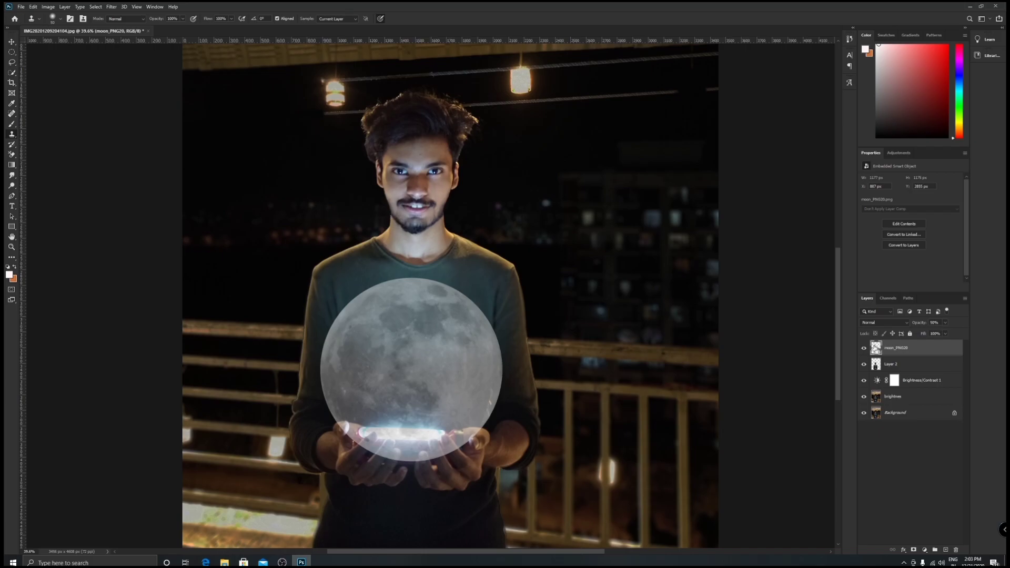
Load the moon's pixels as a selection and add a layer mask from it
left_click(875, 347, "ctrl")
key("ctrl+d")
right_click(877, 347)
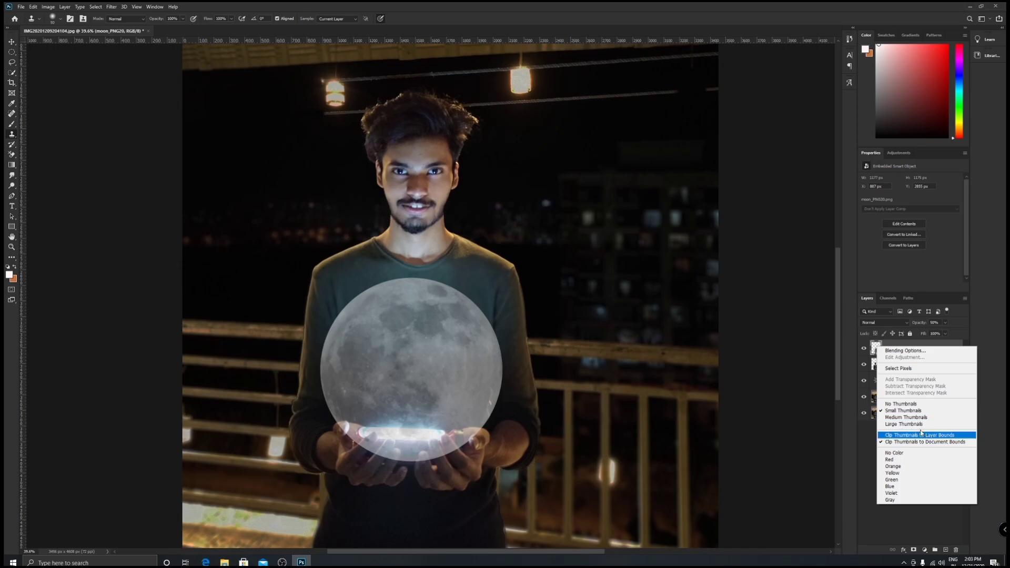
left_click(910, 369)
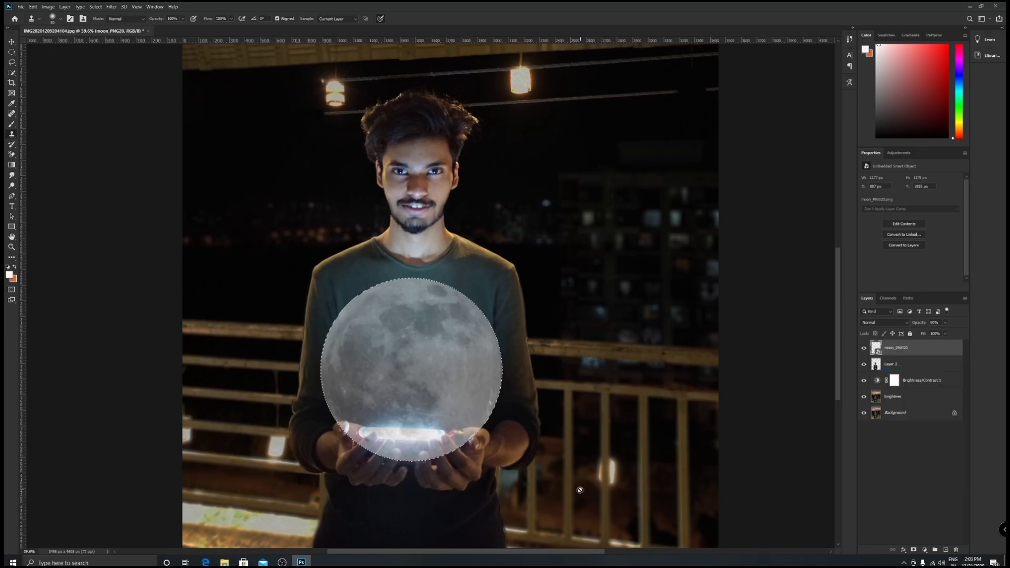
left_click(913, 549)
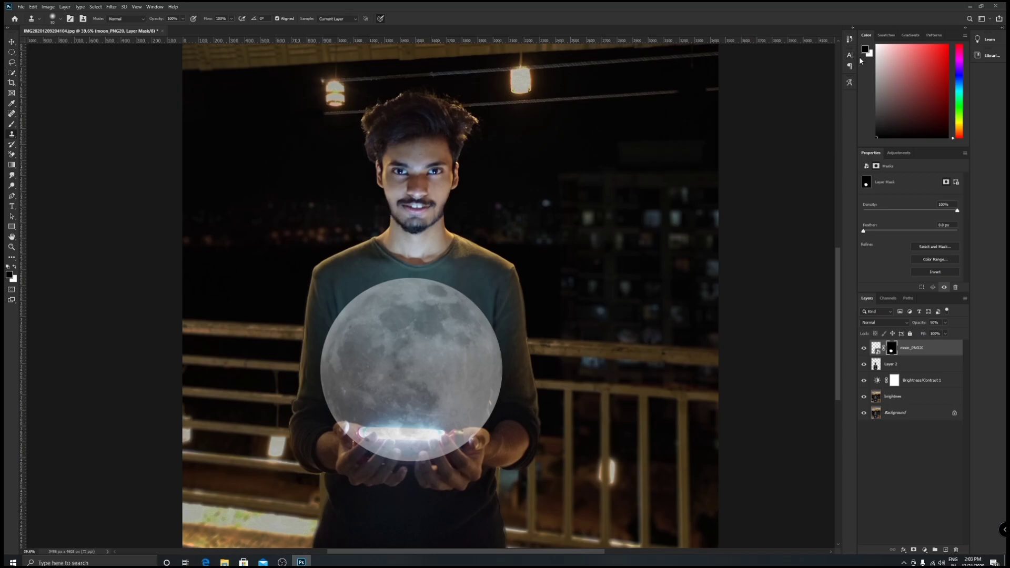
Paint the moon's mask with a 150 px brush so fingertips and thumb show in front
key("b")
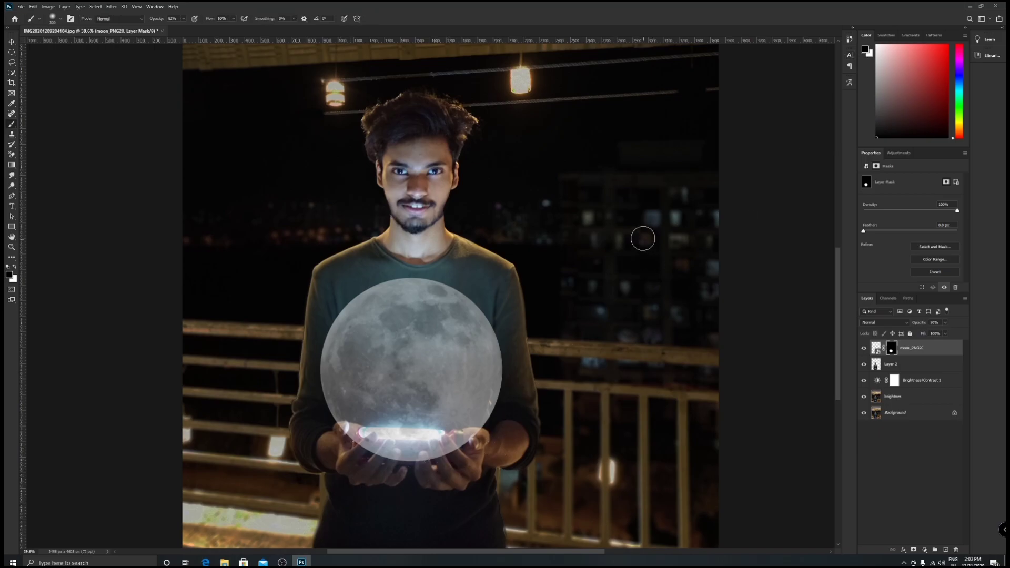
key("bracketleft")
key("bracketleft")
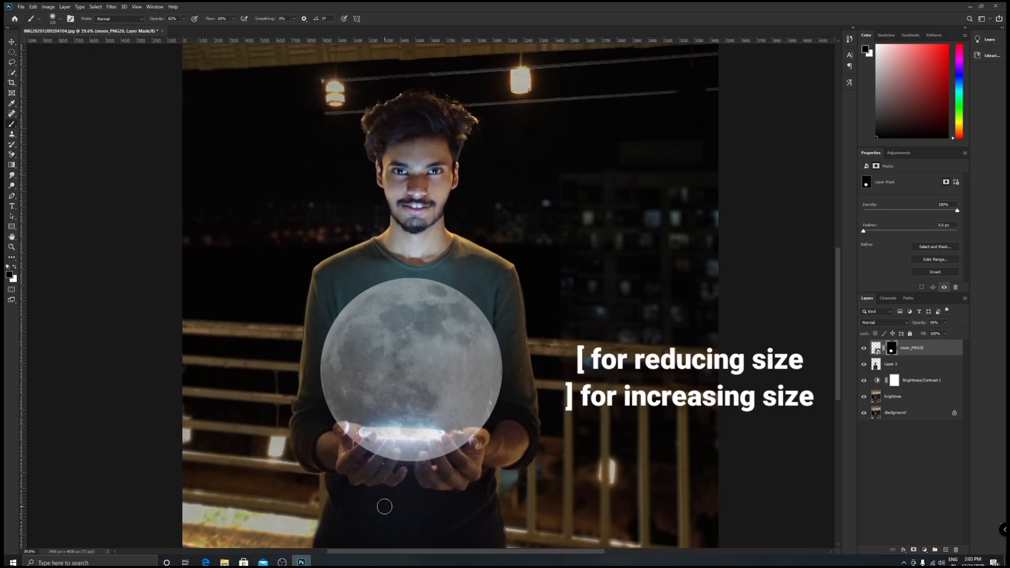
scroll(457, 472, "up", 5)
scroll(442, 456, "up", 2)
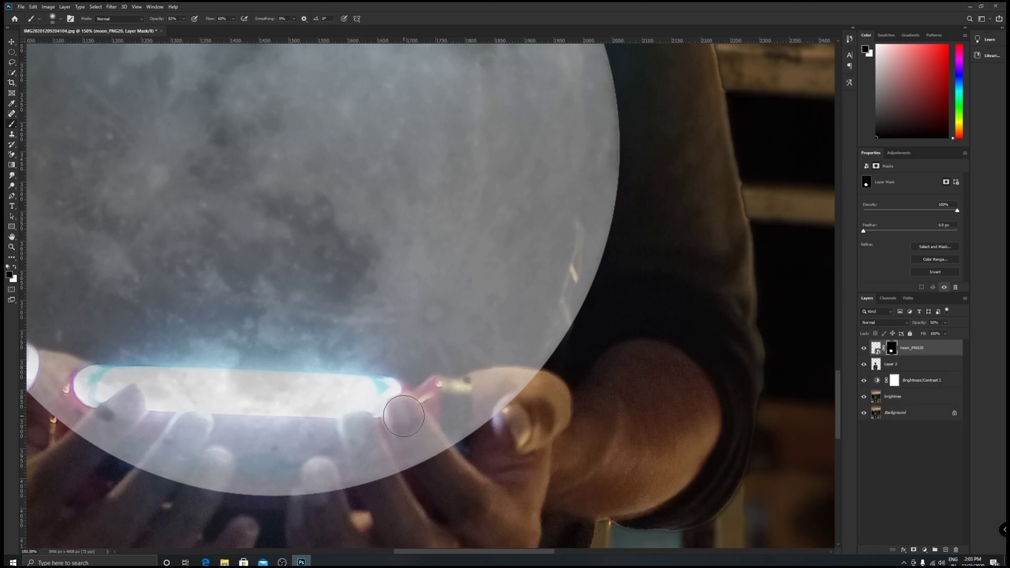
mouse_move(403, 415)
left_mouse_down()
mouse_move(423, 447)
mouse_move(411, 422)
mouse_move(444, 426)
left_mouse_up()
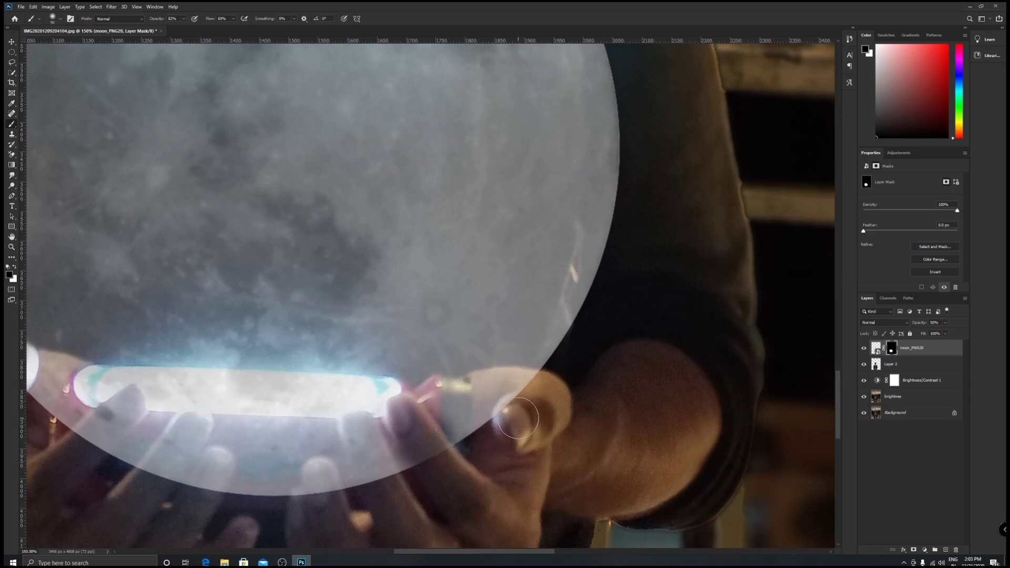
mouse_move(520, 411)
left_mouse_down()
mouse_move(541, 390)
mouse_move(532, 406)
mouse_move(548, 392)
mouse_move(532, 407)
left_mouse_up()
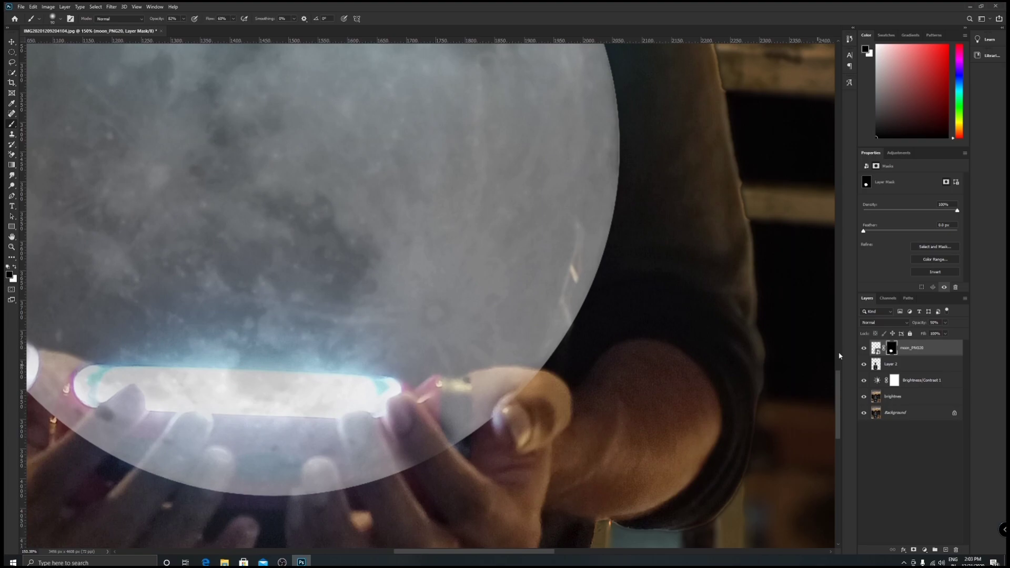
left_click_drag(394, 491, 482, 420)
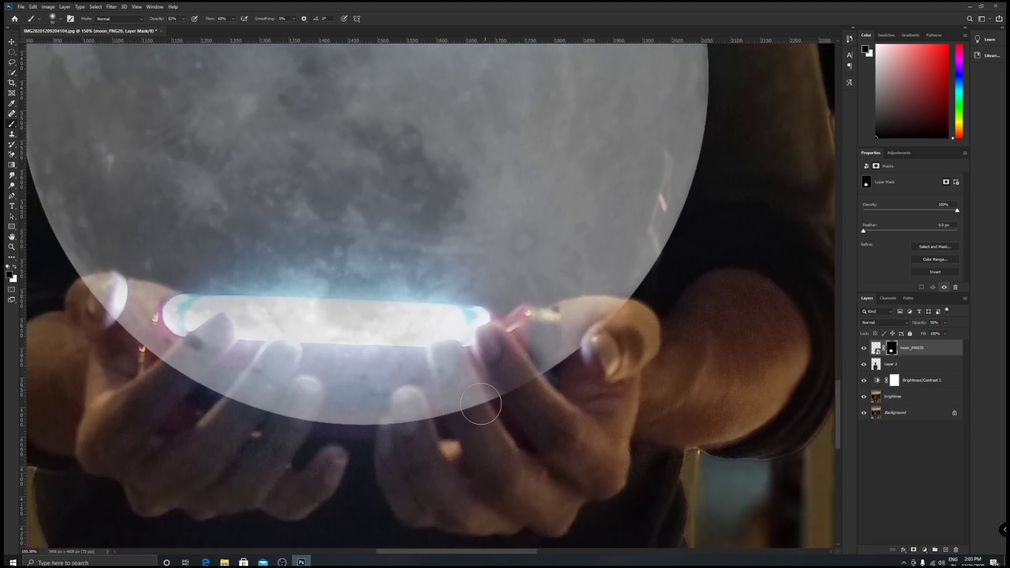
mouse_move(437, 361)
left_mouse_down()
mouse_move(444, 409)
mouse_move(448, 382)
mouse_move(463, 422)
mouse_move(450, 377)
left_mouse_up()
mouse_move(395, 471)
left_mouse_down()
mouse_move(463, 416)
mouse_move(473, 345)
mouse_move(465, 353)
mouse_move(483, 394)
mouse_move(485, 342)
mouse_move(466, 377)
mouse_move(466, 411)
mouse_move(535, 397)
left_mouse_up()
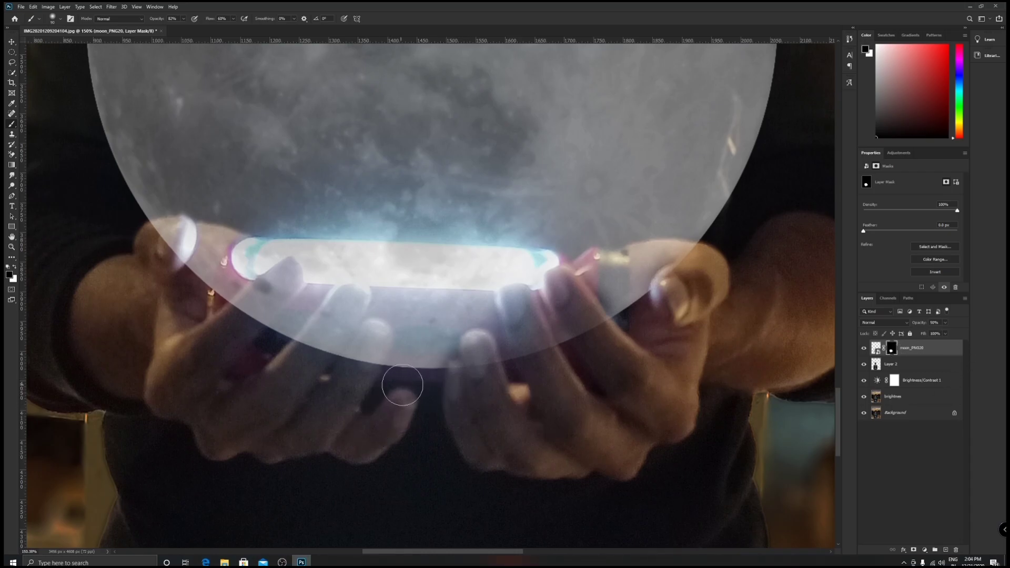
mouse_move(368, 342)
left_mouse_down()
mouse_move(351, 377)
mouse_move(375, 342)
mouse_move(338, 337)
mouse_move(349, 299)
mouse_move(318, 353)
mouse_move(333, 322)
left_mouse_up()
mouse_move(351, 293)
left_mouse_down()
mouse_move(309, 344)
mouse_move(286, 276)
mouse_move(251, 292)
left_mouse_up()
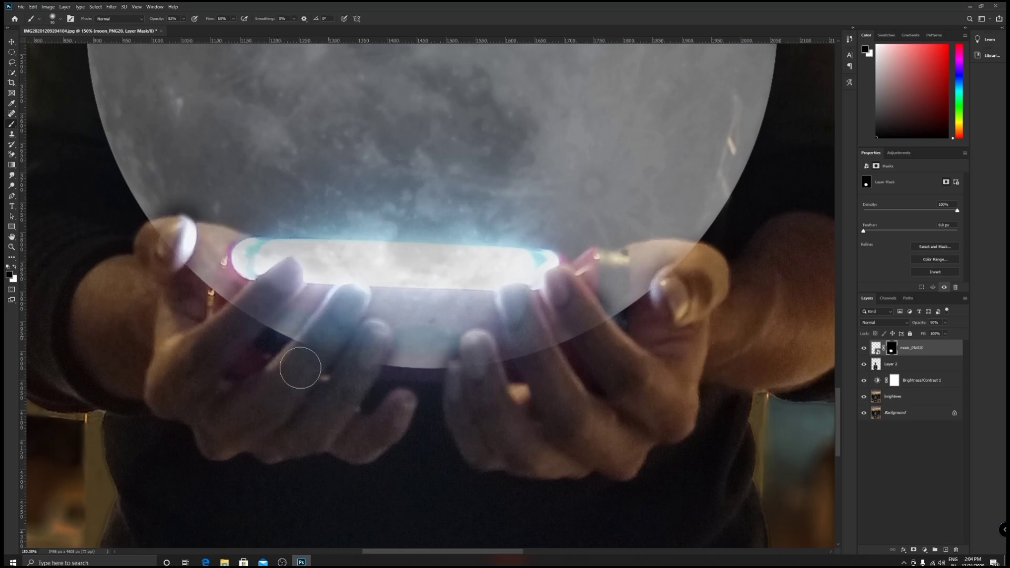
Switch the brush to the soft round preset
left_click(56, 19)
left_click(38, 108)
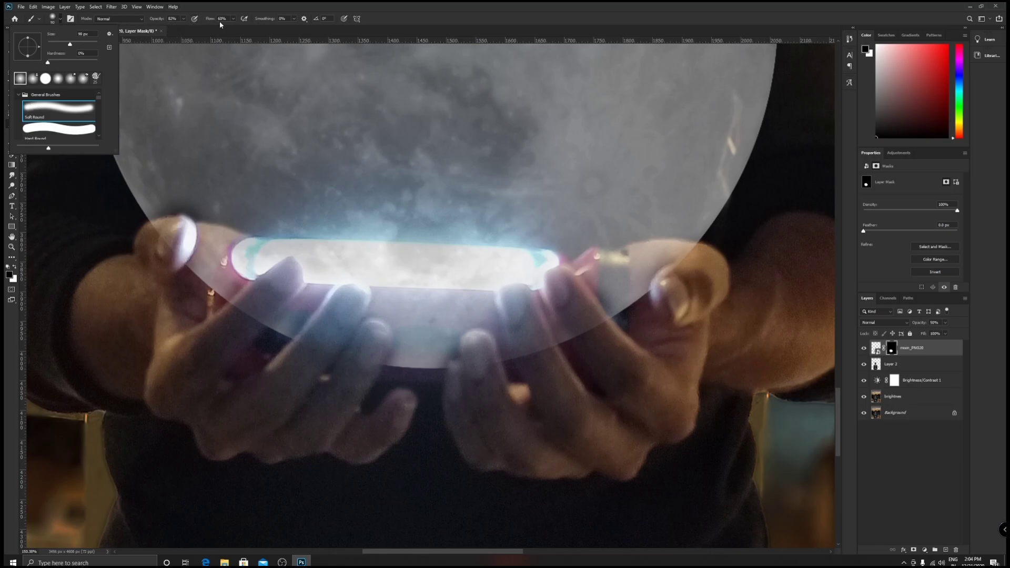
left_click(61, 21)
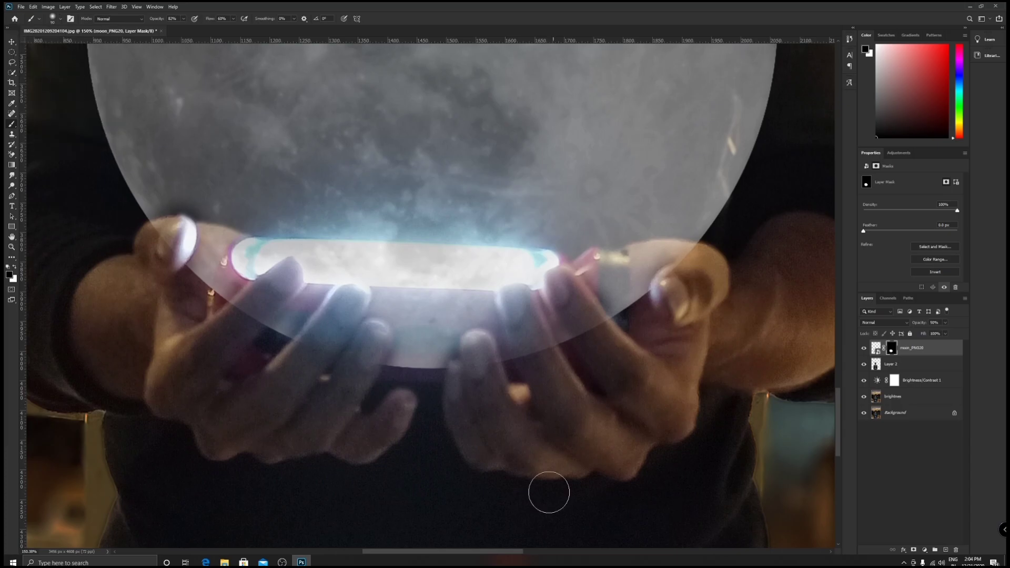
Raise the moon layer to 100% opacity and fit the whole photo on screen
scroll(600, 398, "down", 5)
scroll(599, 397, "down", 3)
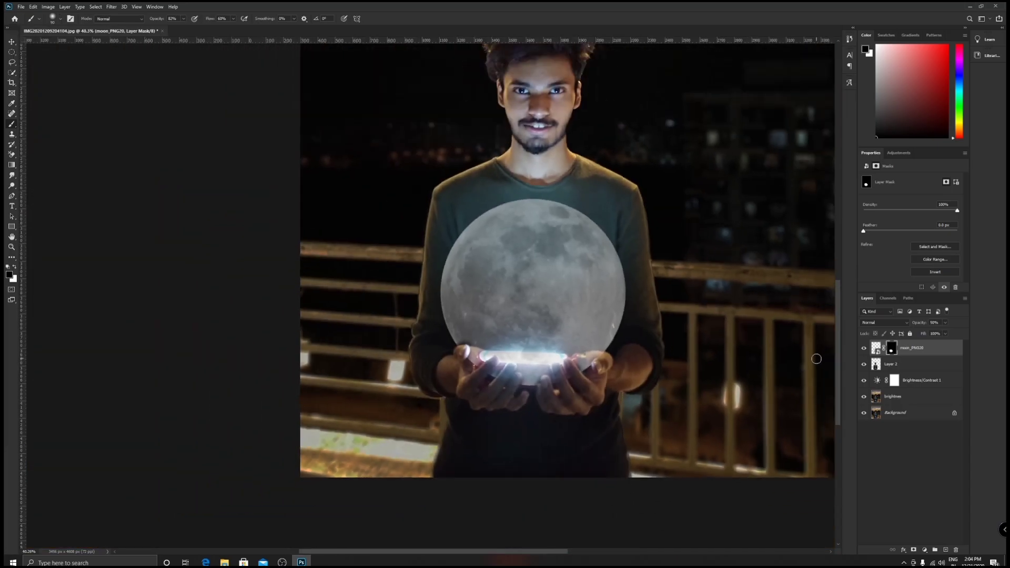
left_click_drag(918, 322, 979, 327)
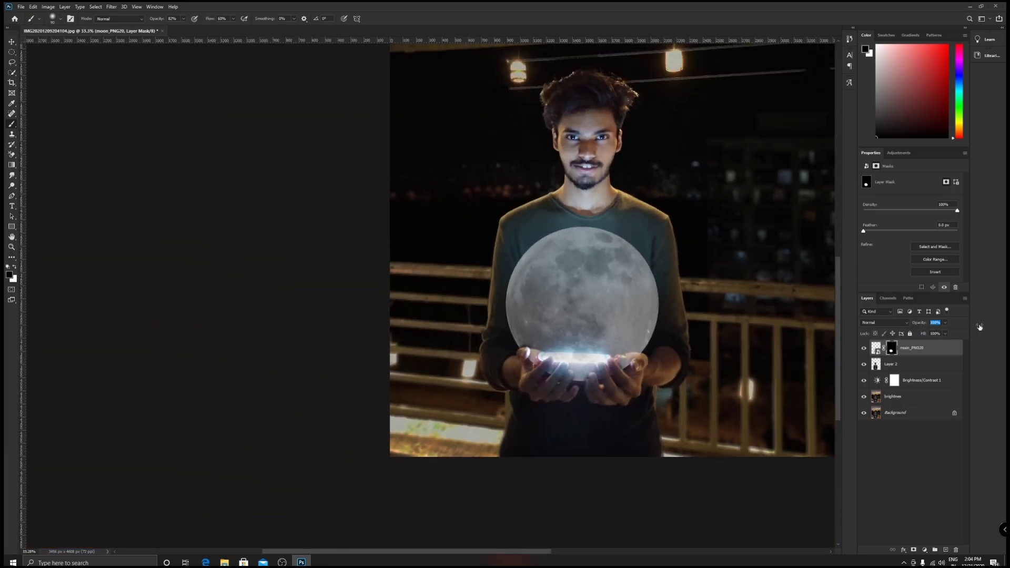
left_click_drag(695, 284, 545, 371)
scroll(326, 465, "down", 1)
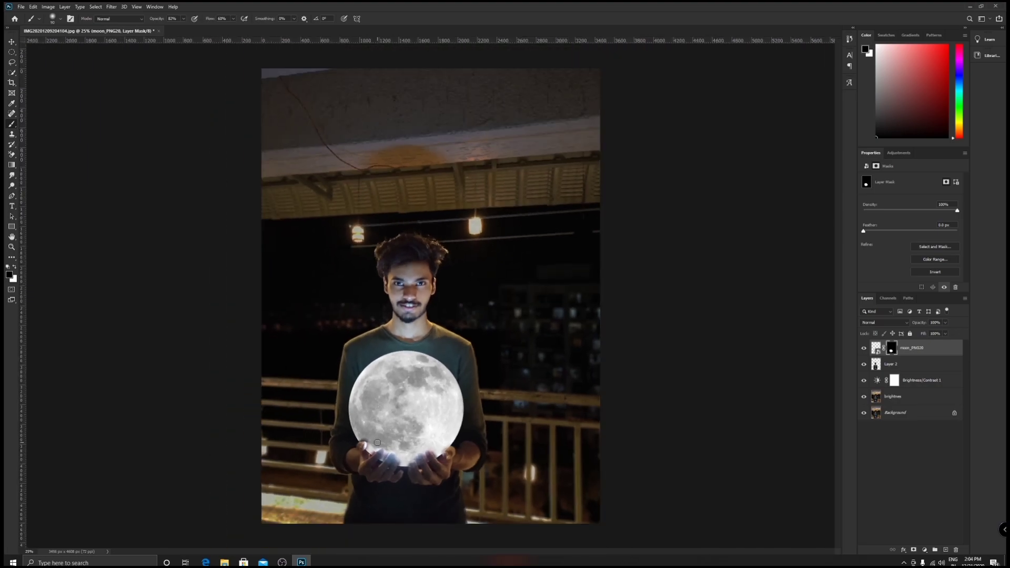
scroll(372, 400, "up", 3)
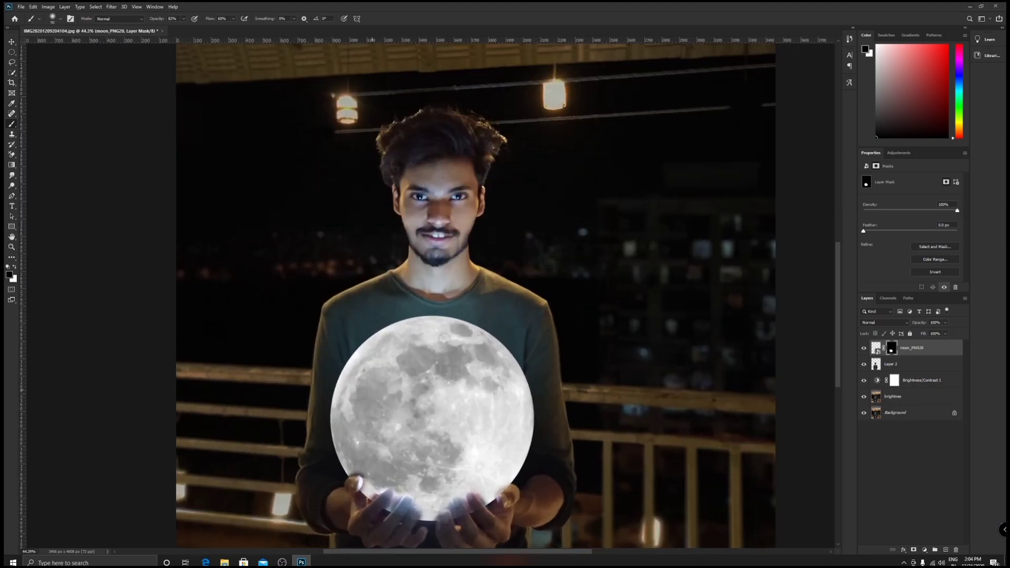
key("ctrl+0")
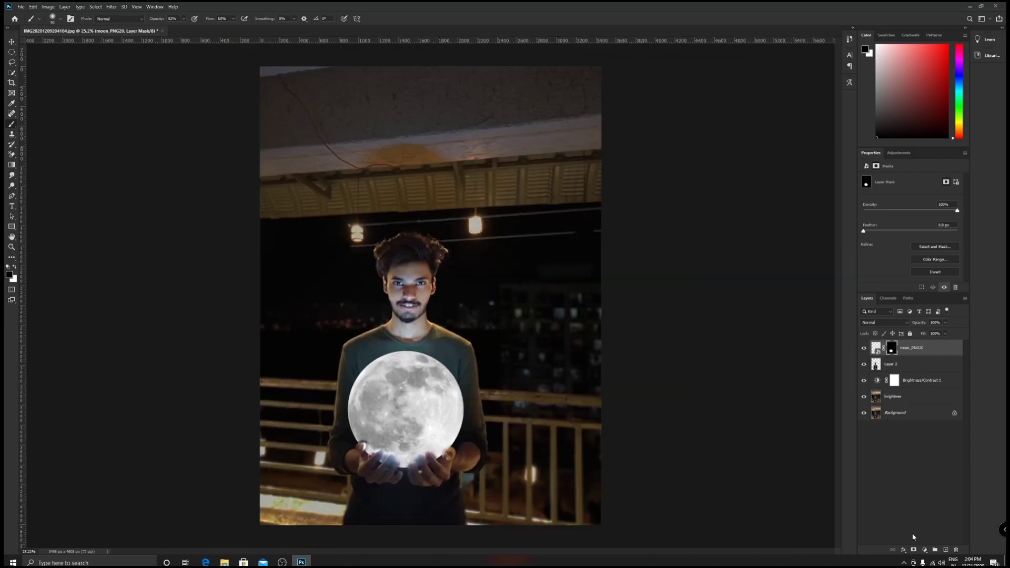
Create a new Layer 3 and move it below the moon layer
key("ctrl+shift+n")
key("Return")
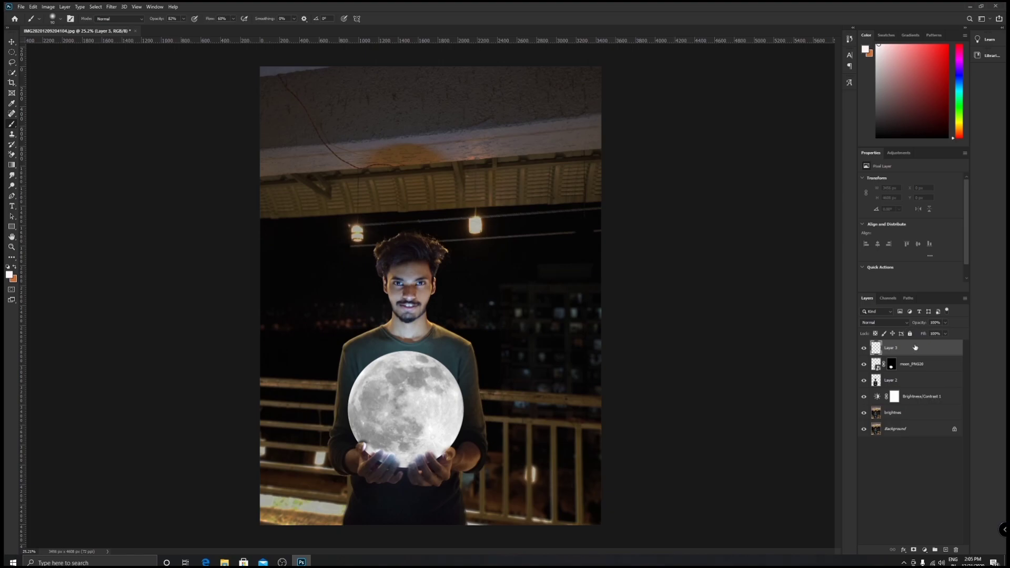
left_click_drag(915, 347, 918, 373)
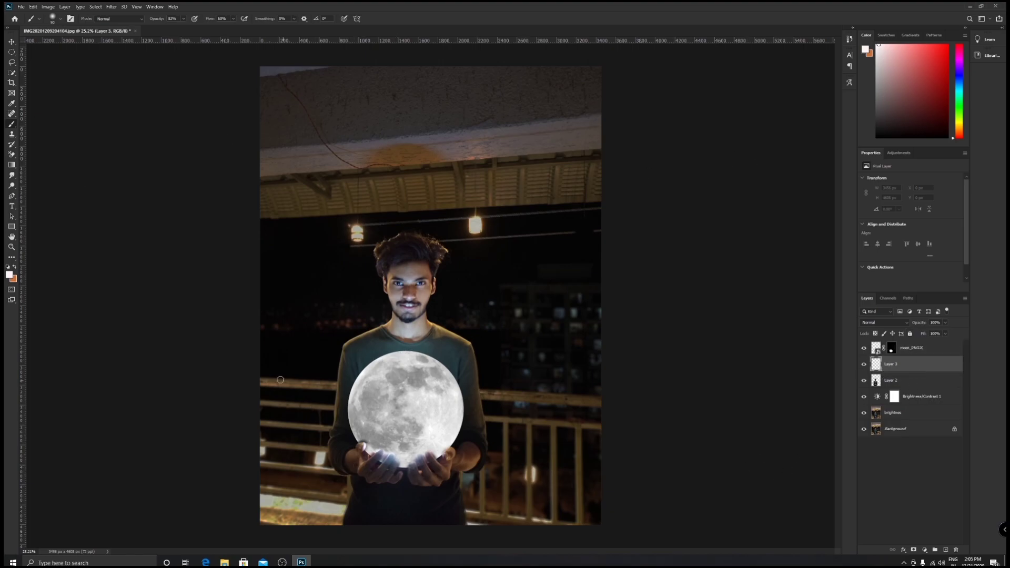
Select an ellipse around the moon, fill it white, nudge it into place, and deselect
key("m")
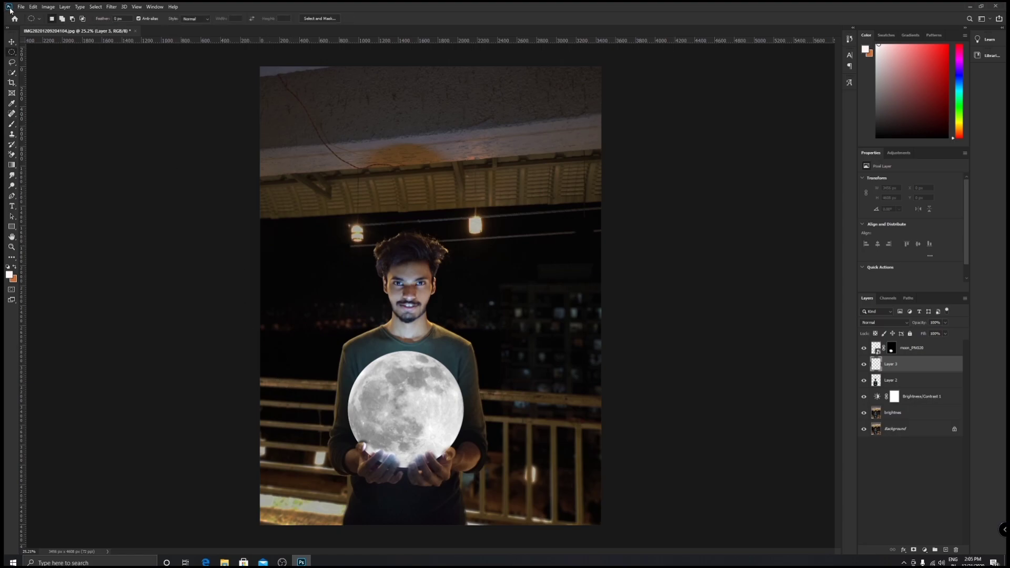
right_click(10, 54)
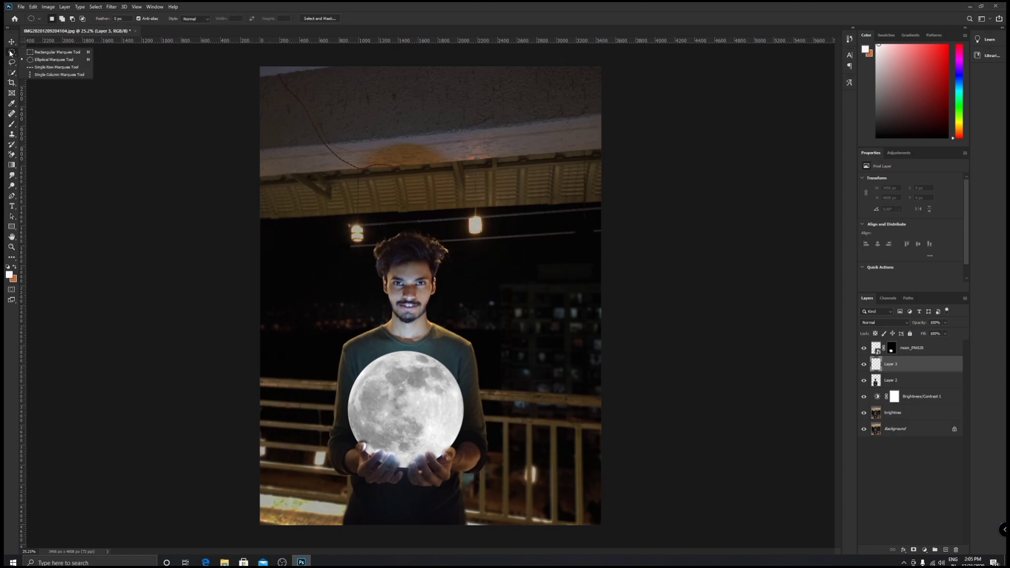
left_click(46, 60)
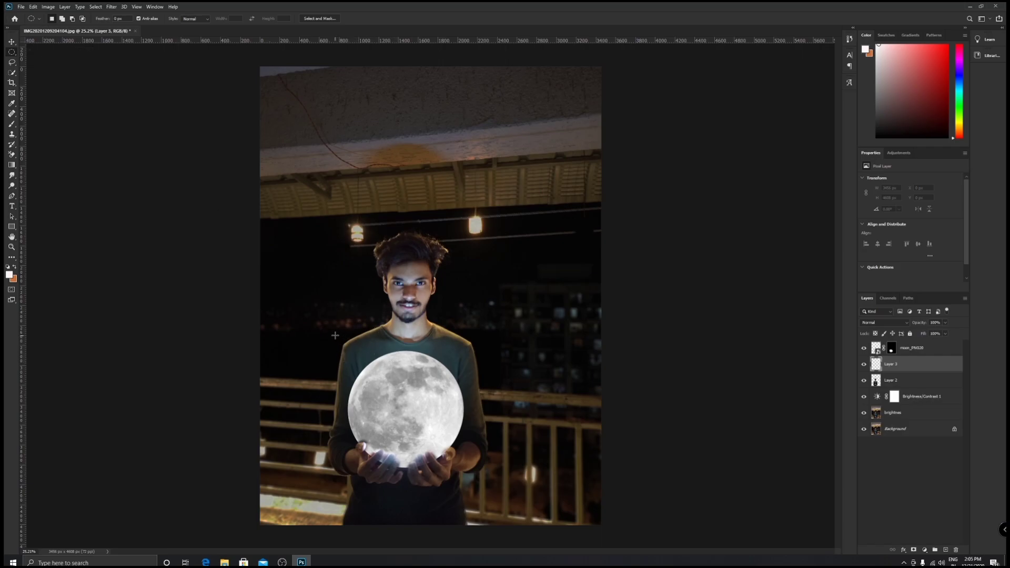
left_click_drag(335, 335, 475, 501)
key("alt+BackSpace")
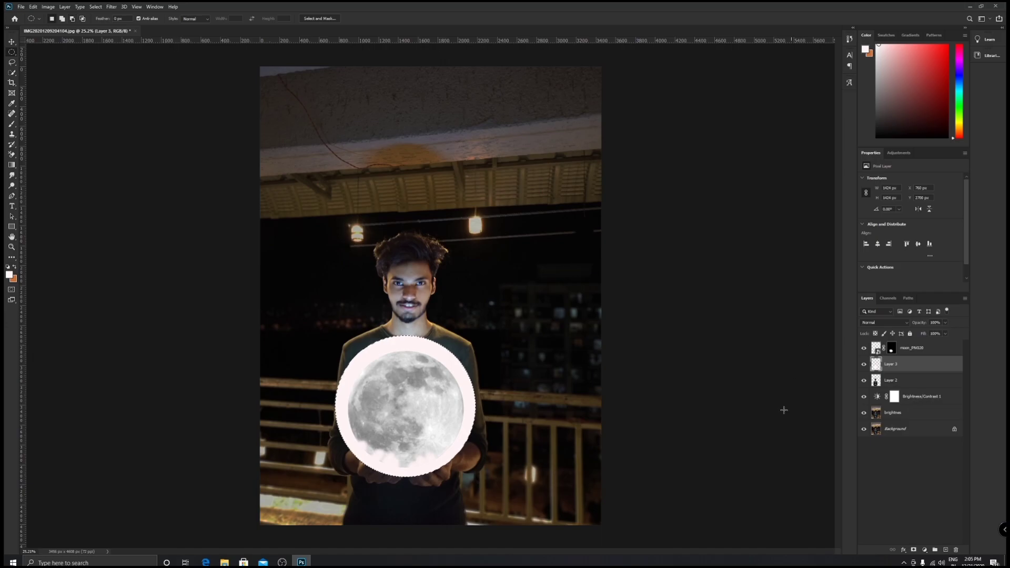
key("ctrl+t")
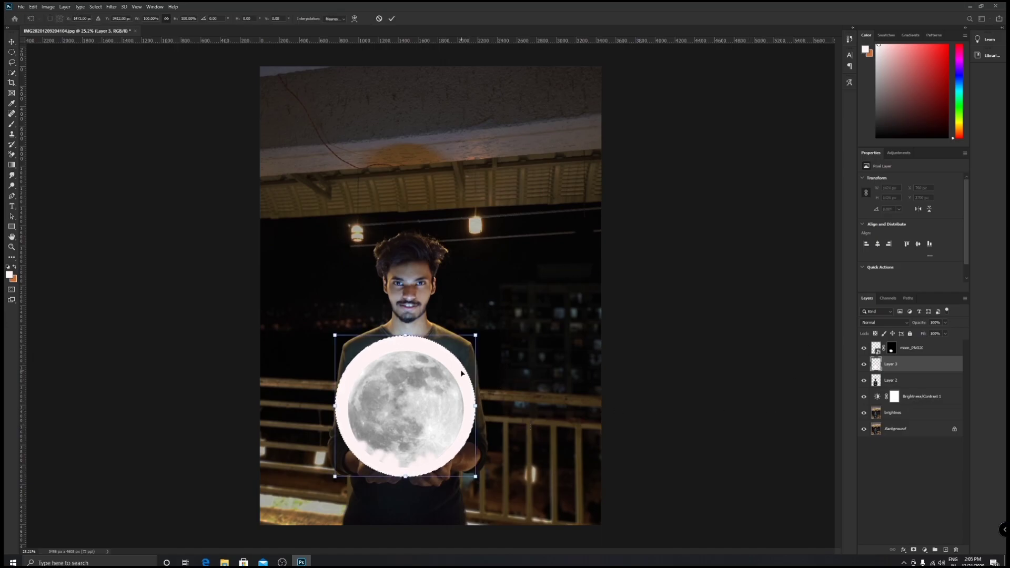
left_click_drag(424, 396, 425, 397)
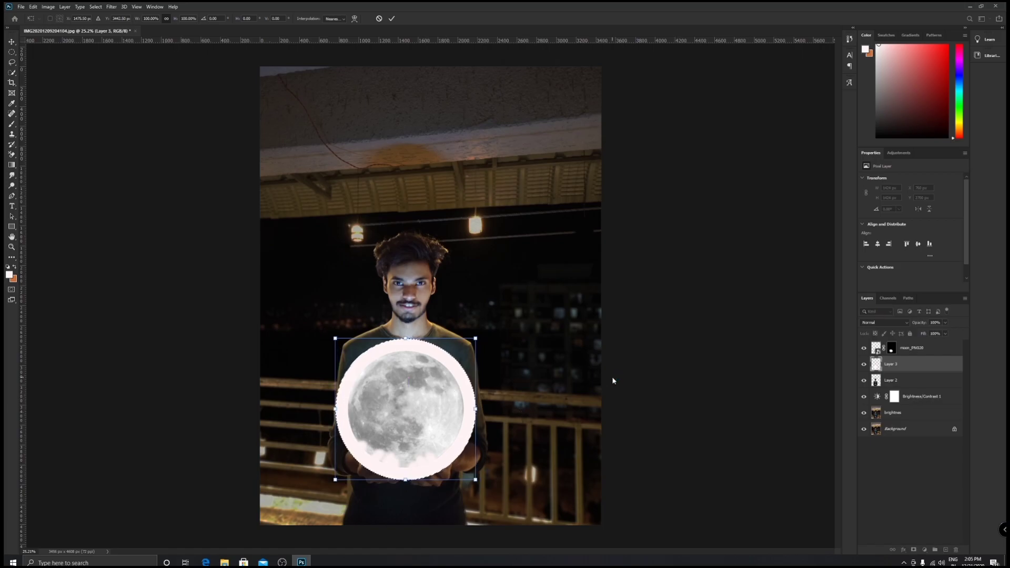
key("Return")
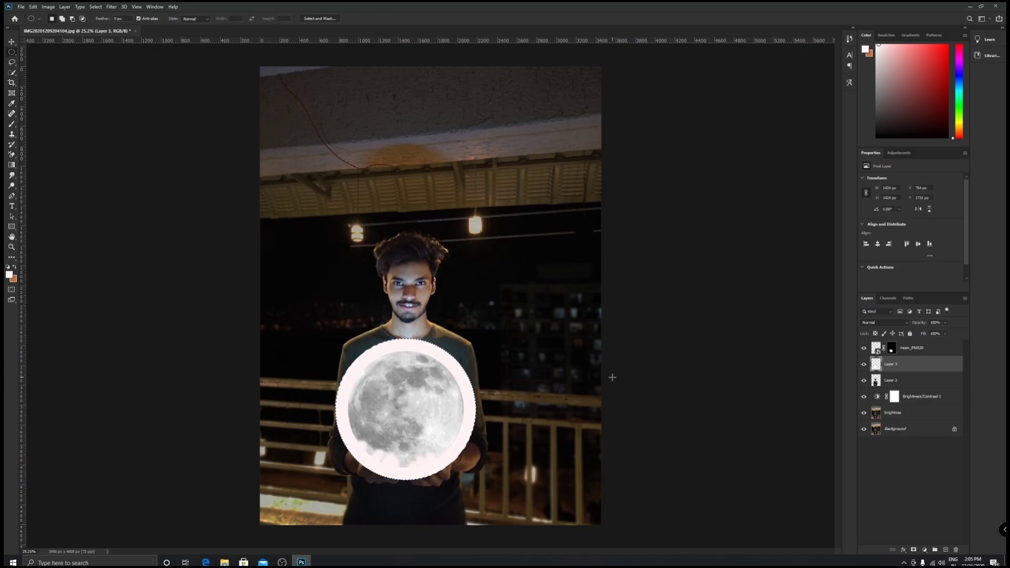
key("ctrl+d")
Gaussian-blur the white circle at radius 263.1 and lower Layer 3 to about 77% opacity
left_click(96, 6)
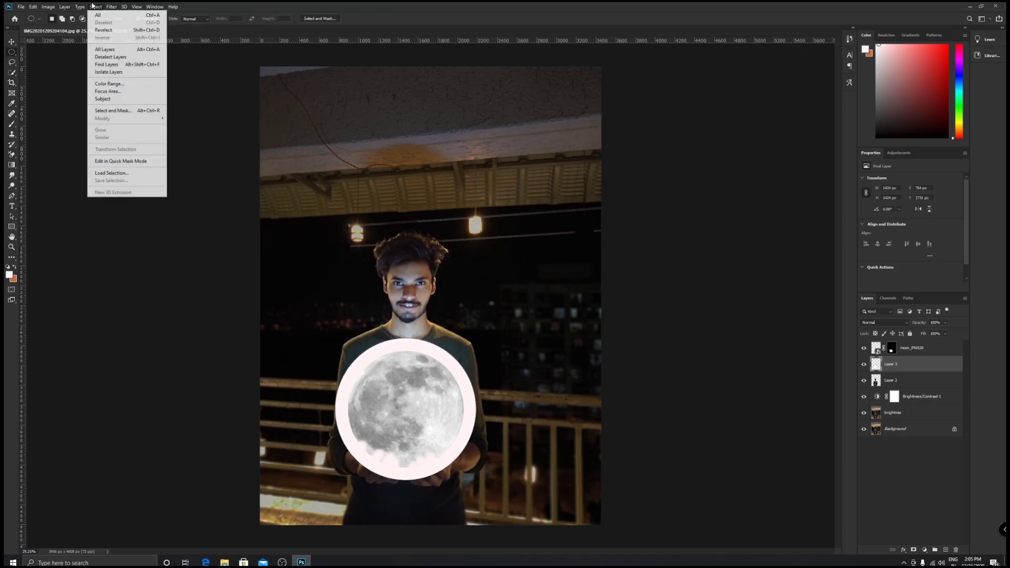
mouse_move(138, 99)
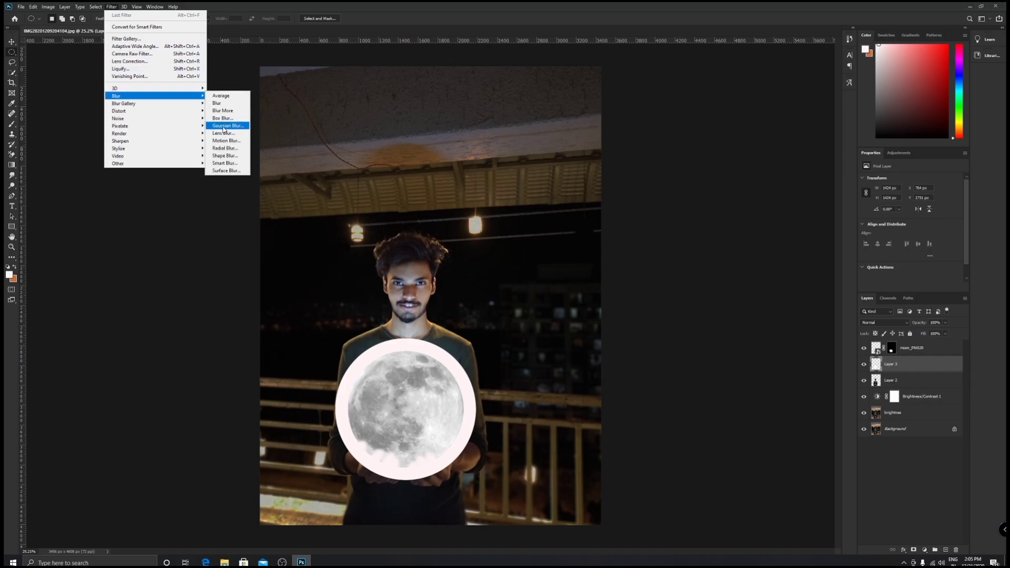
left_click(227, 126)
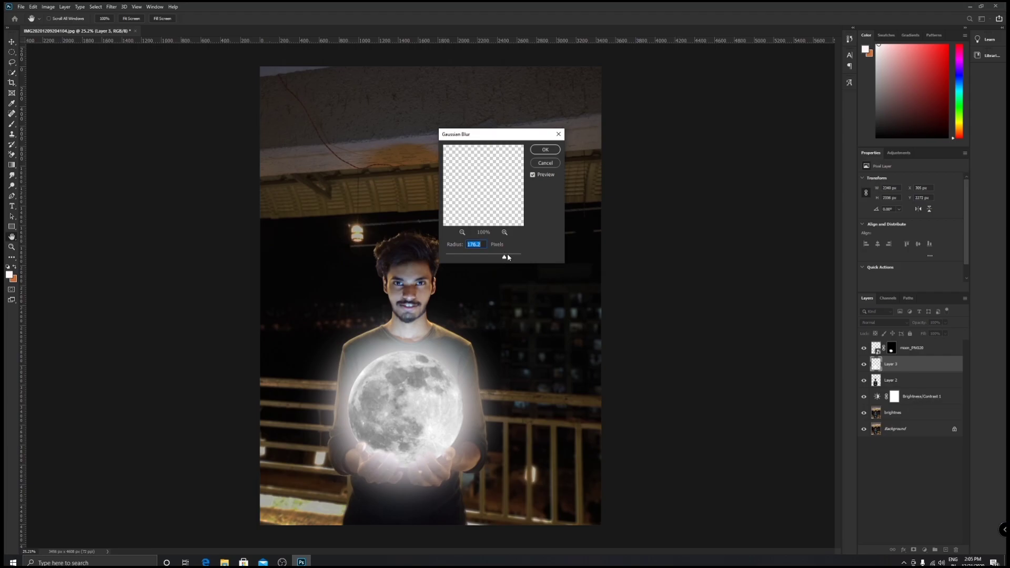
left_click_drag(505, 257, 503, 257)
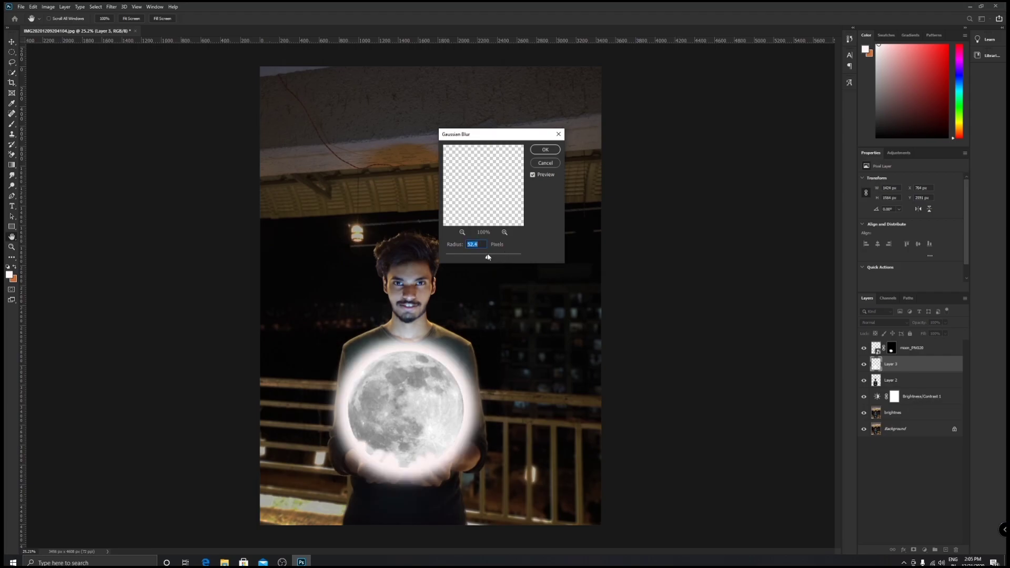
left_click_drag(503, 257, 504, 258)
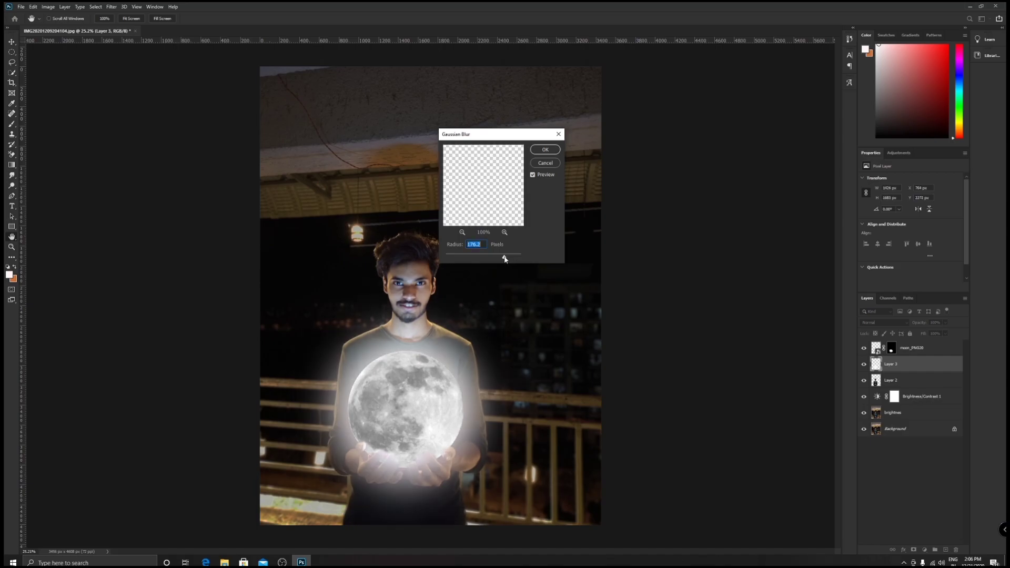
left_click(546, 150)
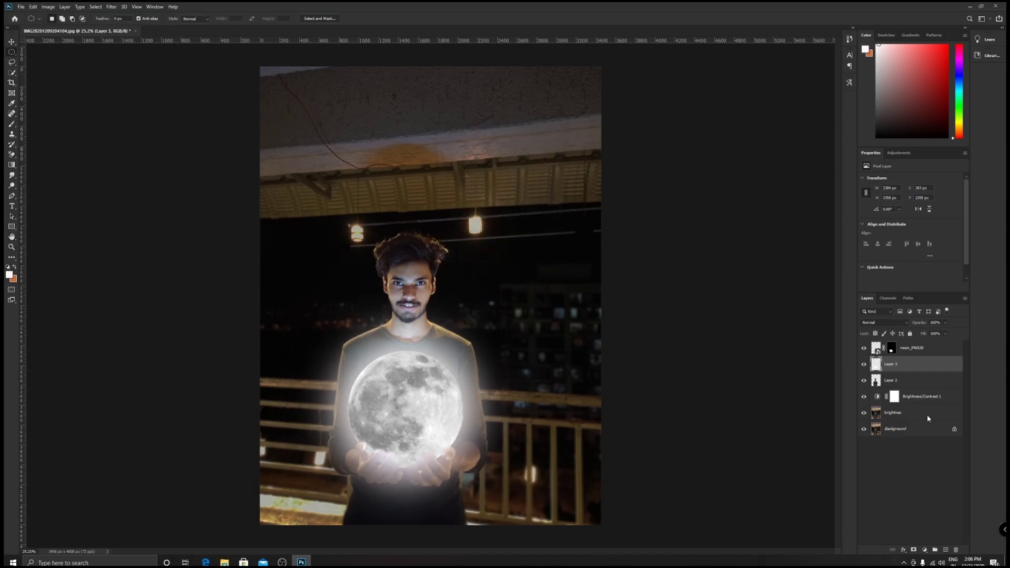
left_click_drag(922, 323, 897, 329)
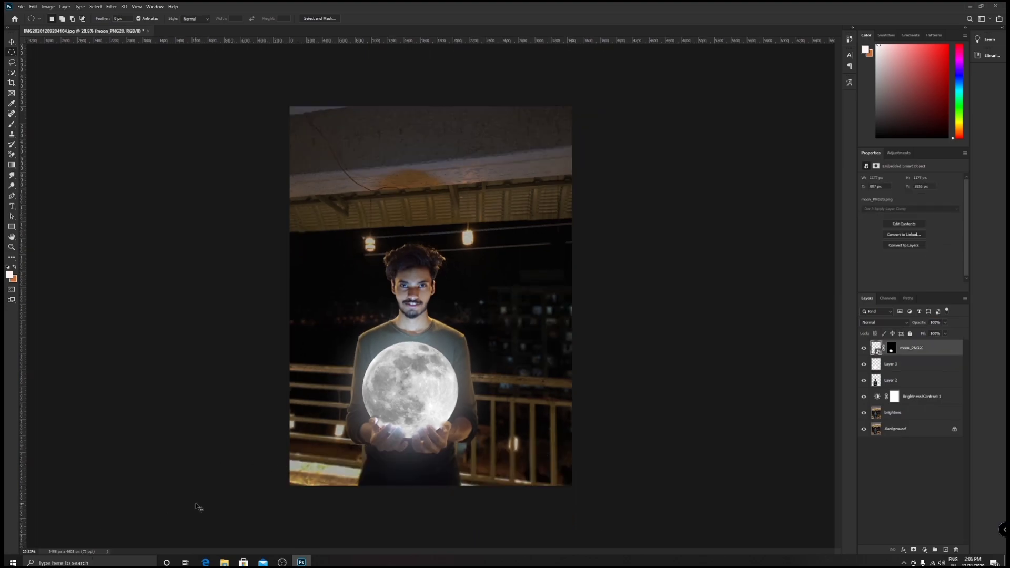
Add a new empty layer and drag the reindeer-and-sleigh PNG from the reference folder onto the canvas
key("ctrl+shift+n")
key("Return")
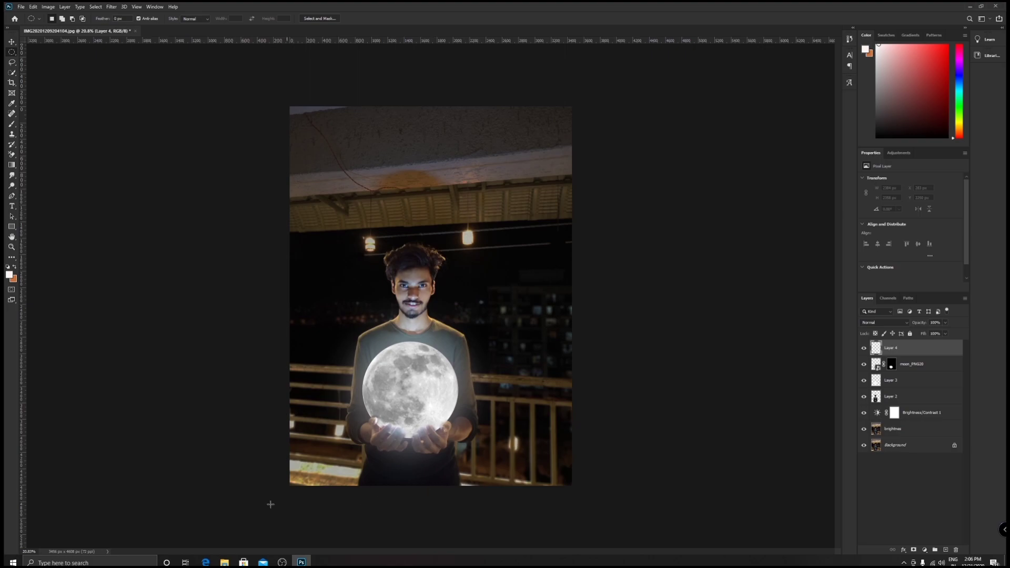
mouse_move(298, 558)
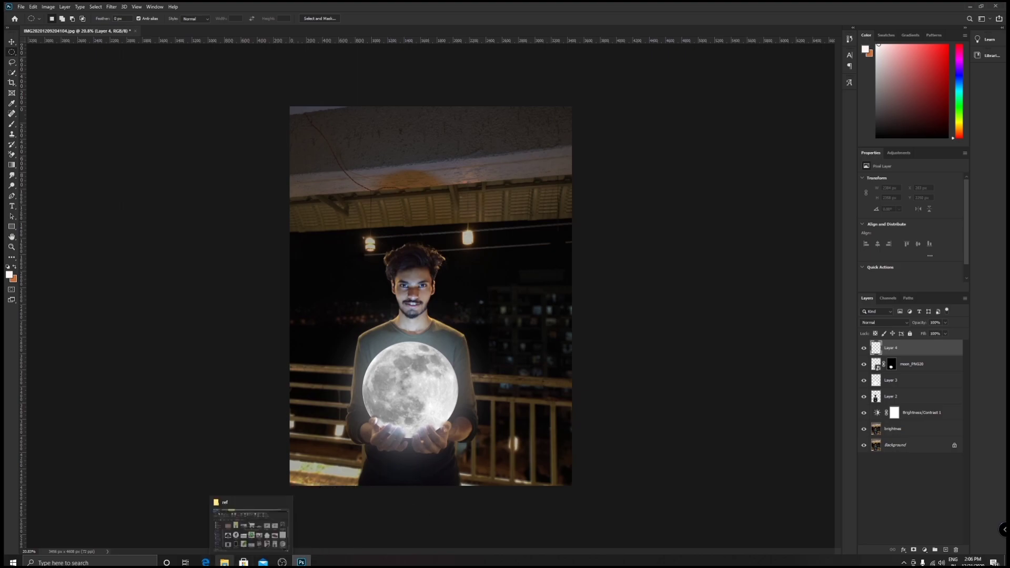
left_click(224, 562)
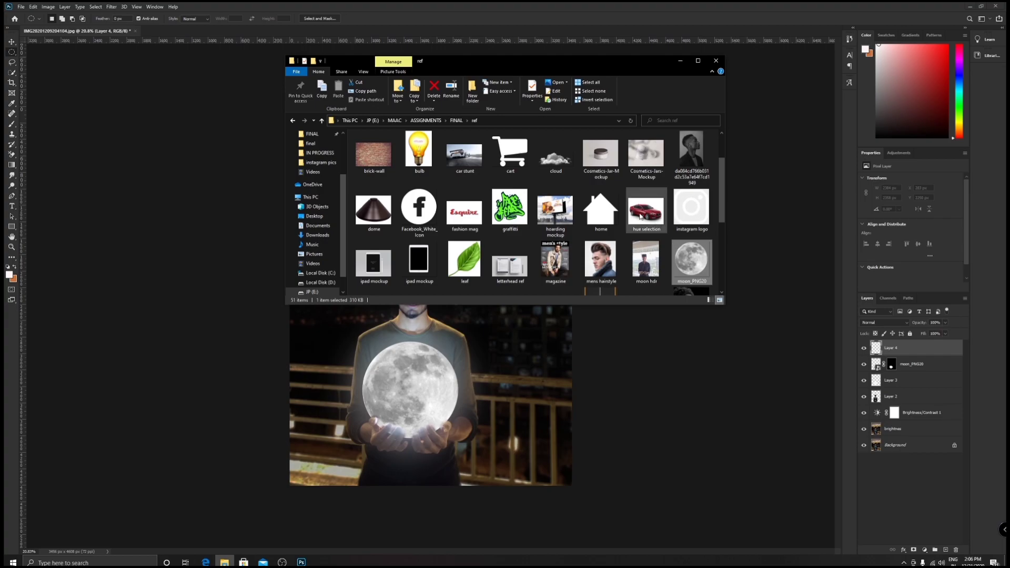
scroll(557, 270, "down", 4)
left_click_drag(547, 174, 486, 311)
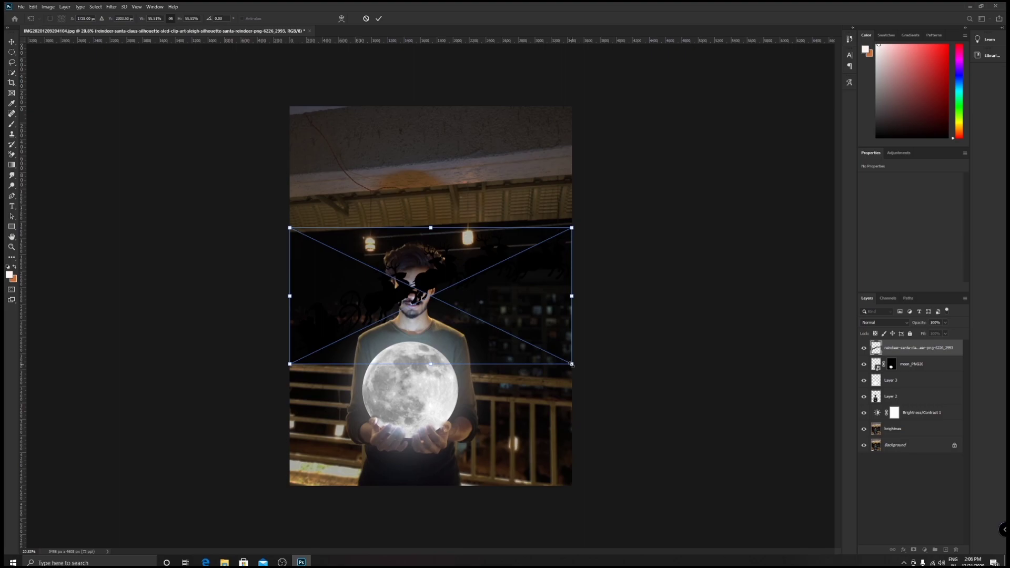
Shrink the sleigh silhouette to about 20% across the moon and commit it
left_click_drag(572, 364, 483, 405)
left_click_drag(438, 378, 419, 384)
left_click_drag(469, 410, 462, 411)
key("Return")
key("ctrl+0")
key("m")
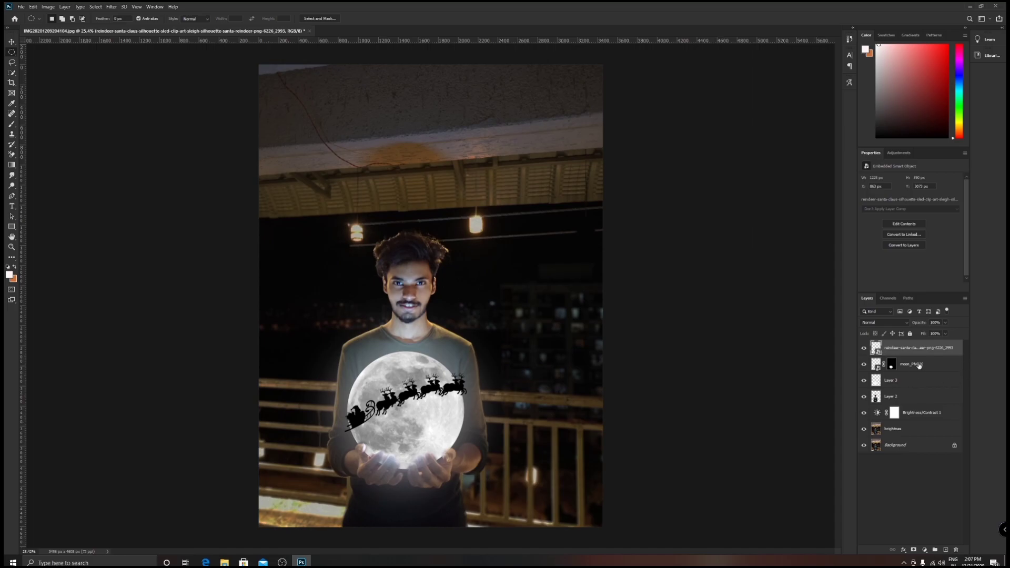
Add a new empty layer and place the smoke PNG over the hands
key("ctrl+shift+n")
key("Return")
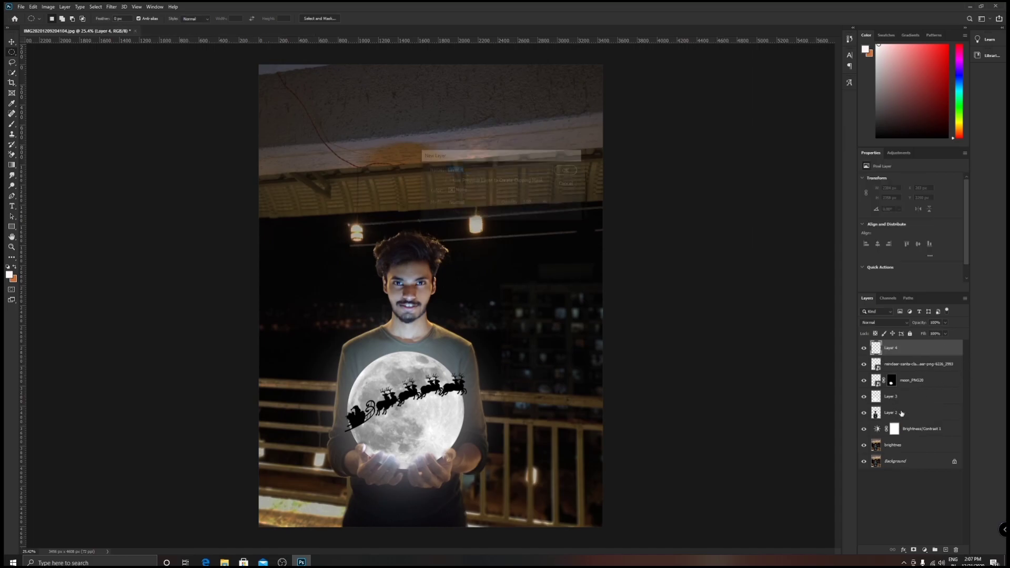
left_click(224, 561)
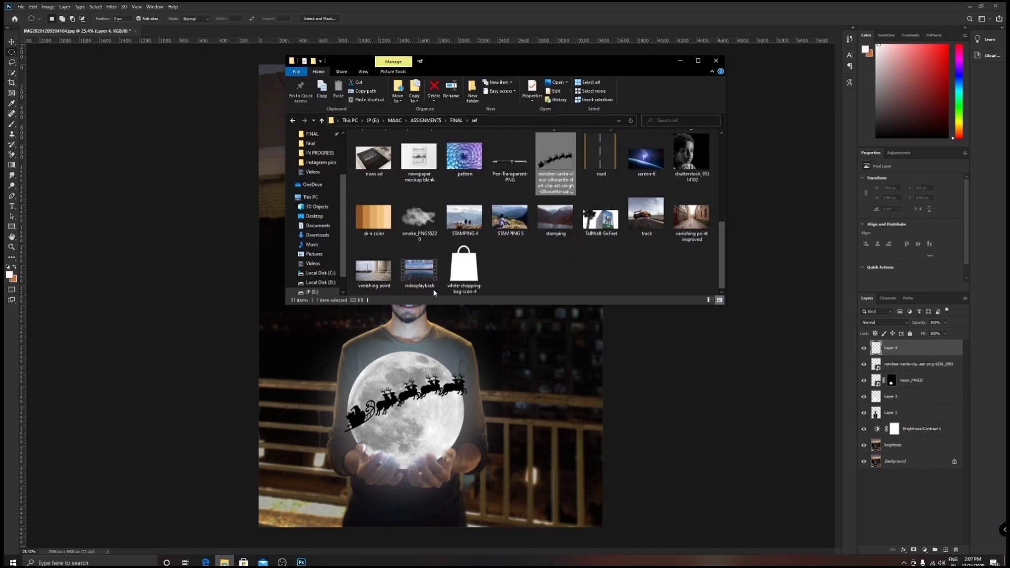
left_click_drag(418, 230, 351, 449)
key("Return")
key("m")
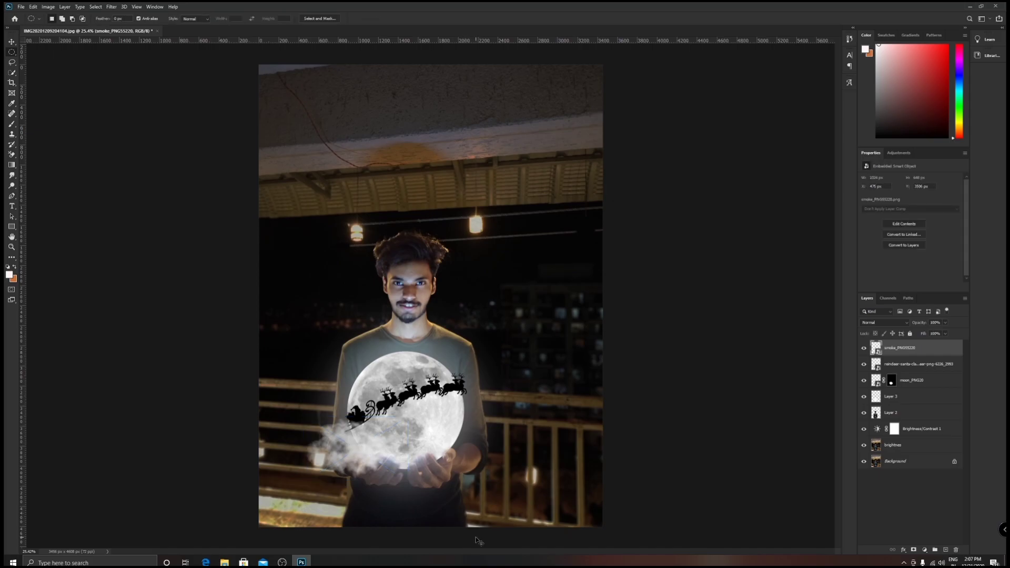
Duplicate the smoke layer and move the copy up and to the right
key("ctrl+j")
key("ctrl+y")
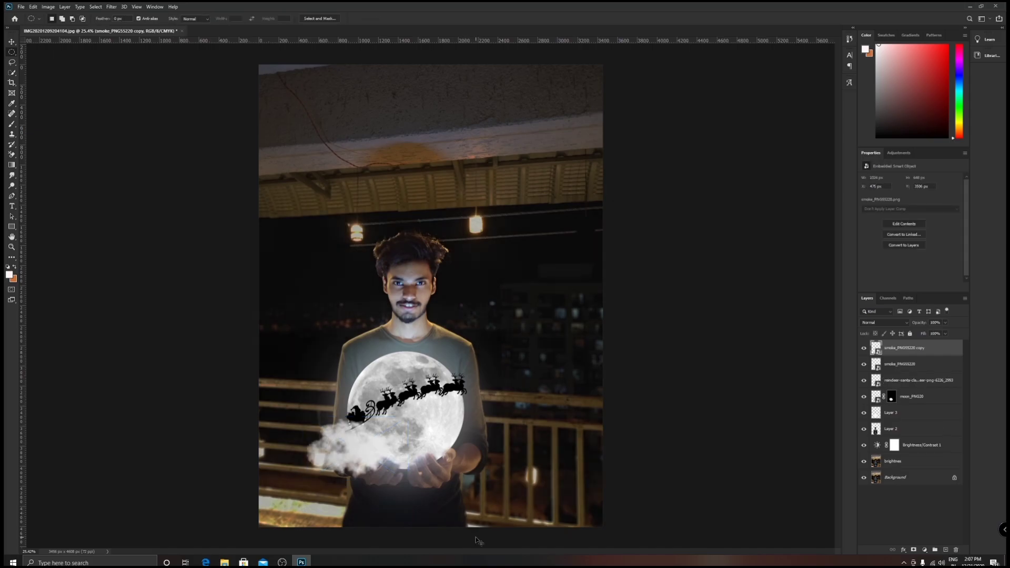
key("ctrl+t")
left_click_drag(368, 457, 454, 419)
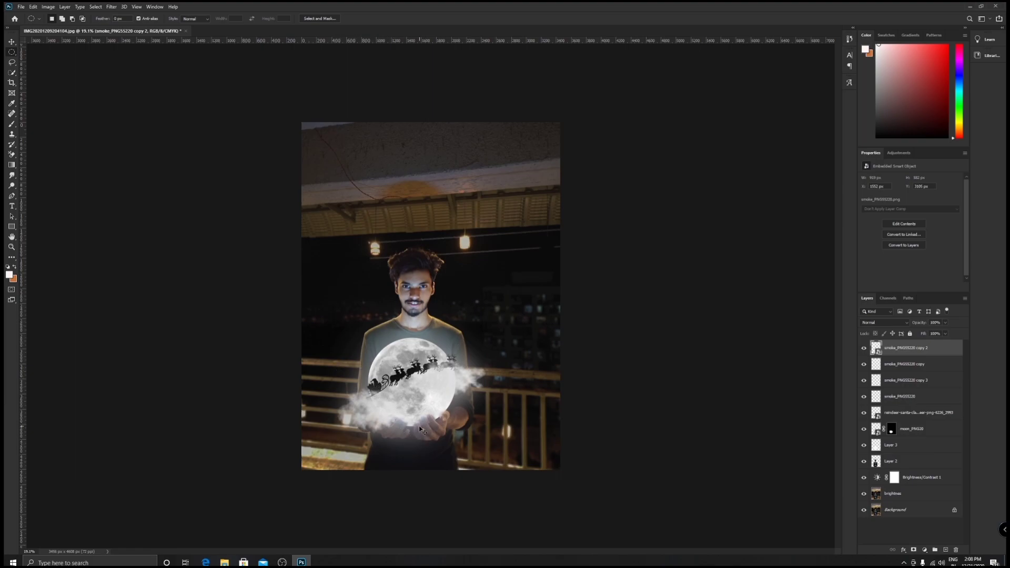
Add a new empty layer and drag the starry night-sky image into the composition
key("ctrl+shift+n")
key("Return")
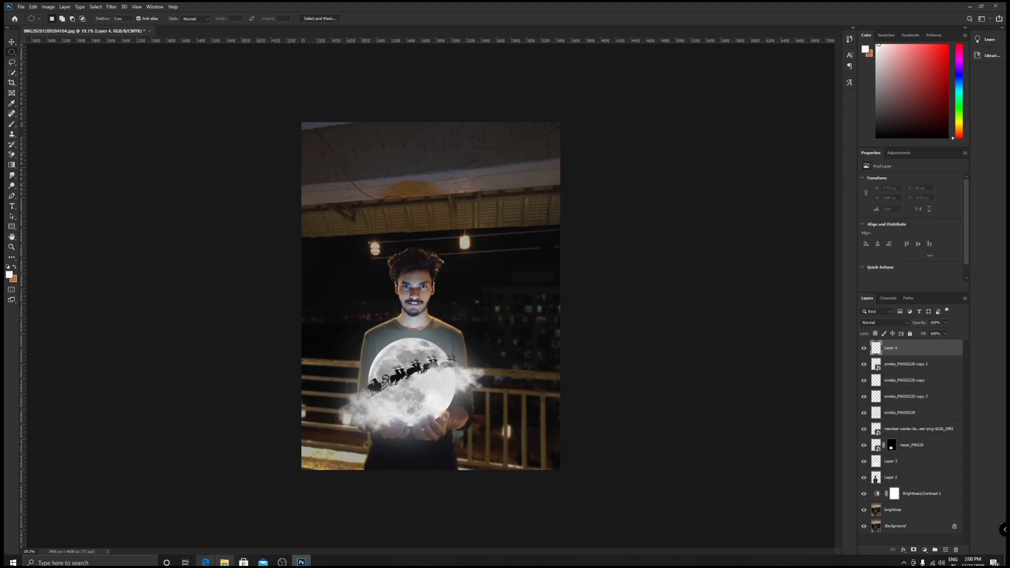
mouse_move(224, 562)
left_click(224, 523)
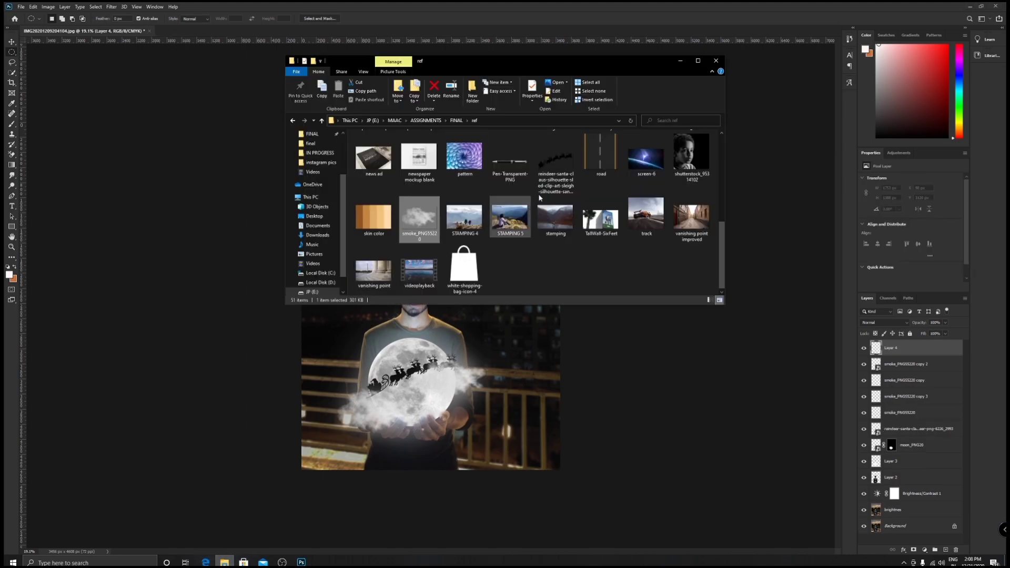
scroll(539, 197, "up", 5)
scroll(577, 227, "down", 5)
scroll(495, 183, "up", 5)
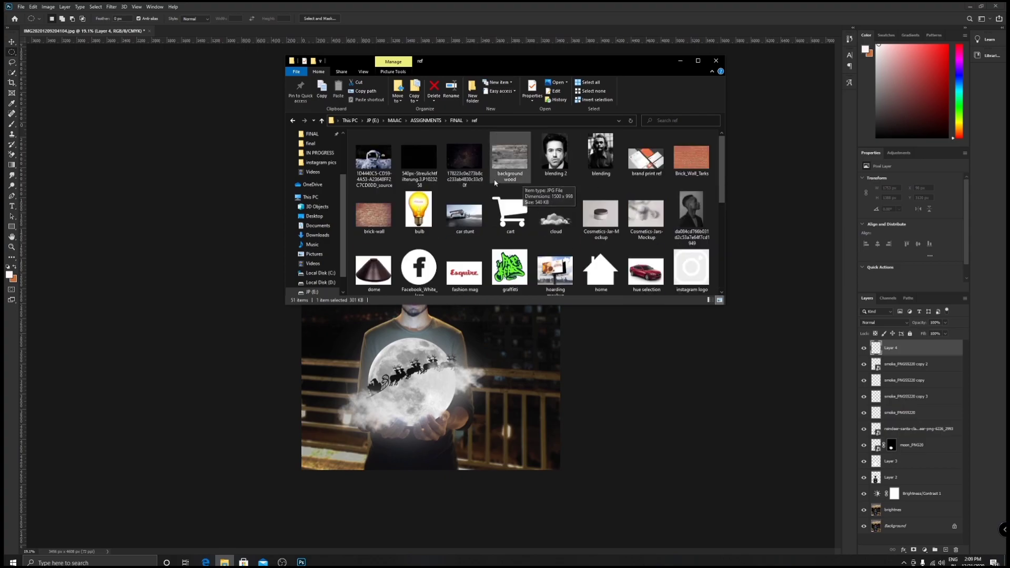
left_click_drag(464, 158, 418, 369)
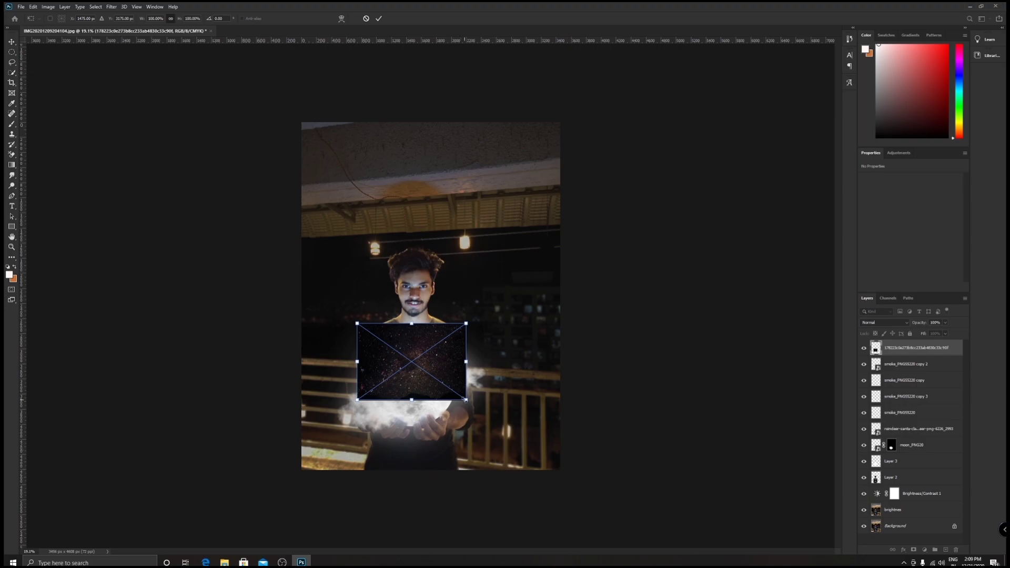
Enlarge the starry image to about 172%, position it over the moon, and commit
left_click_drag(466, 400, 511, 466)
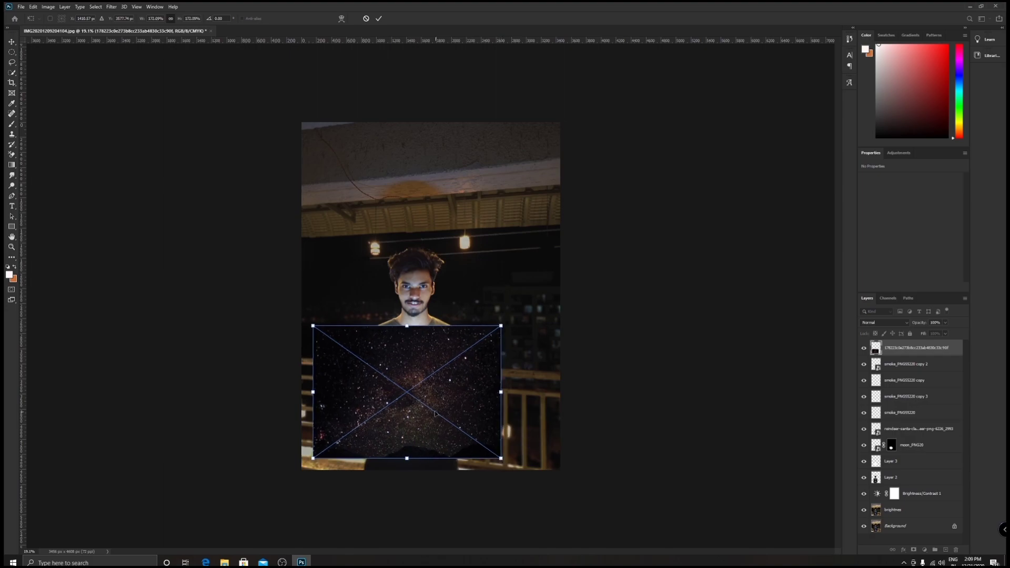
left_click_drag(436, 420, 439, 409)
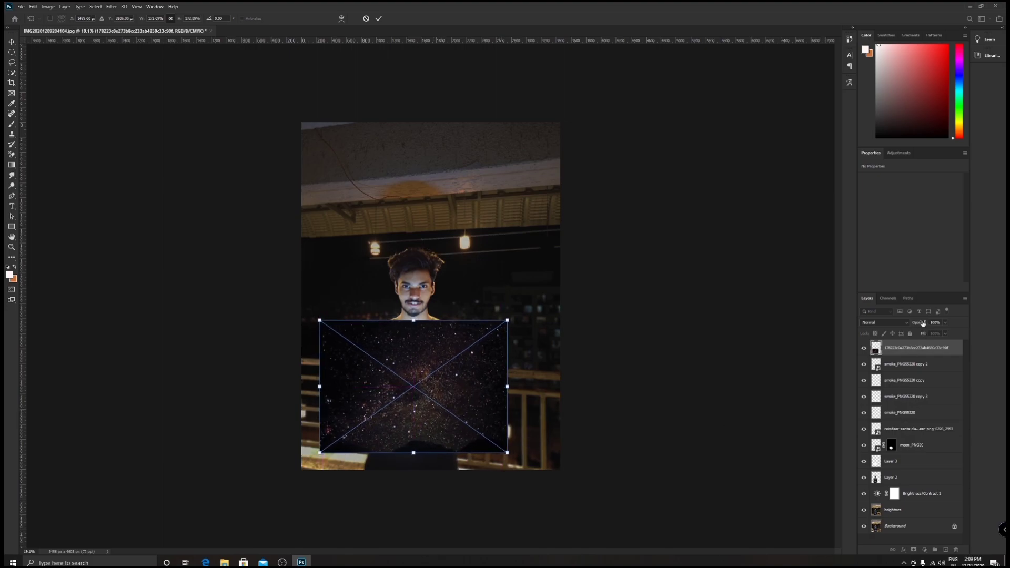
left_click_drag(922, 324, 478, 465)
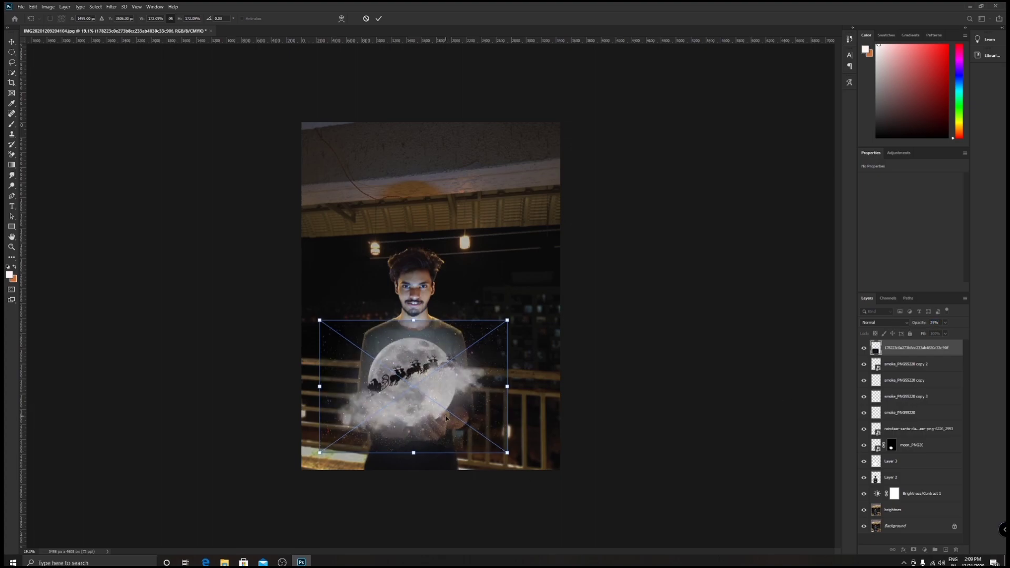
left_click_drag(446, 418, 447, 410)
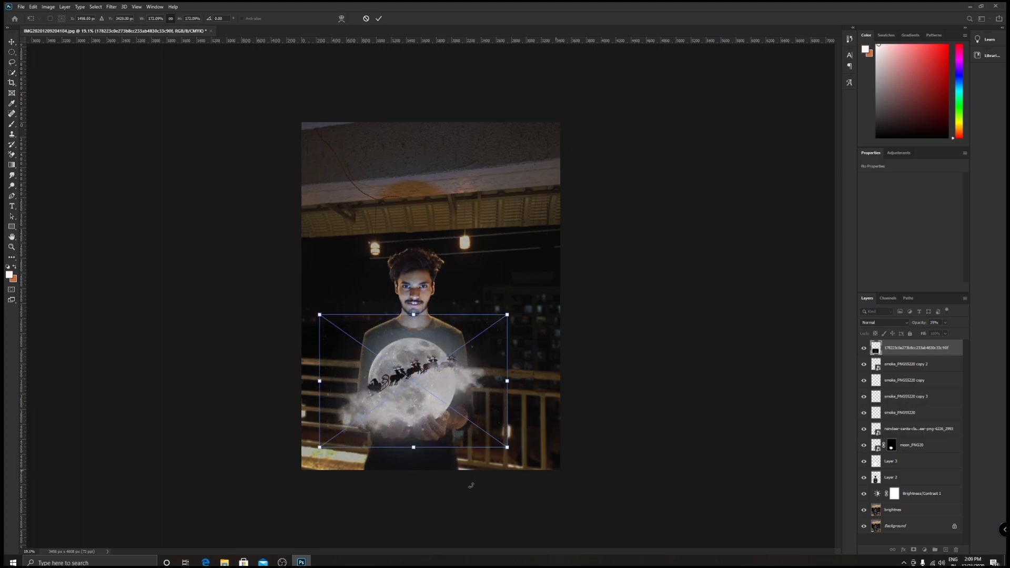
key("Return")
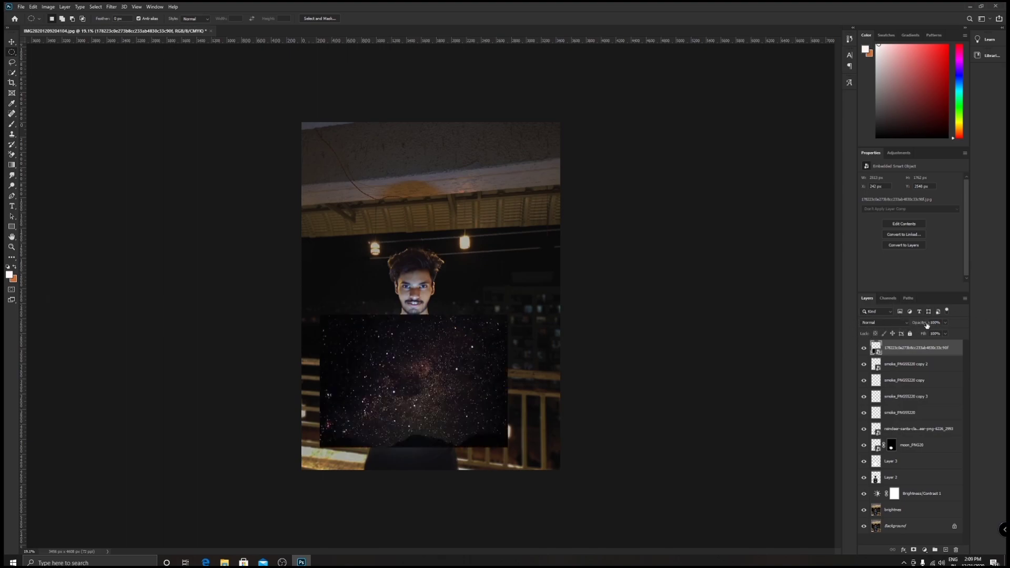
Set the starry layer's blend mode to Screen and zoom in on the moon
left_click(898, 323)
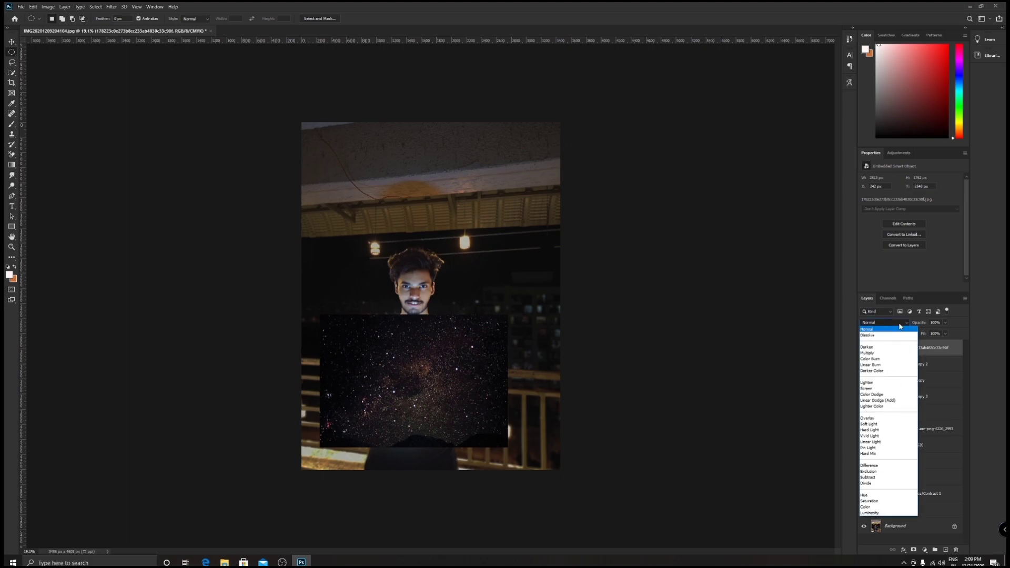
left_click(885, 390)
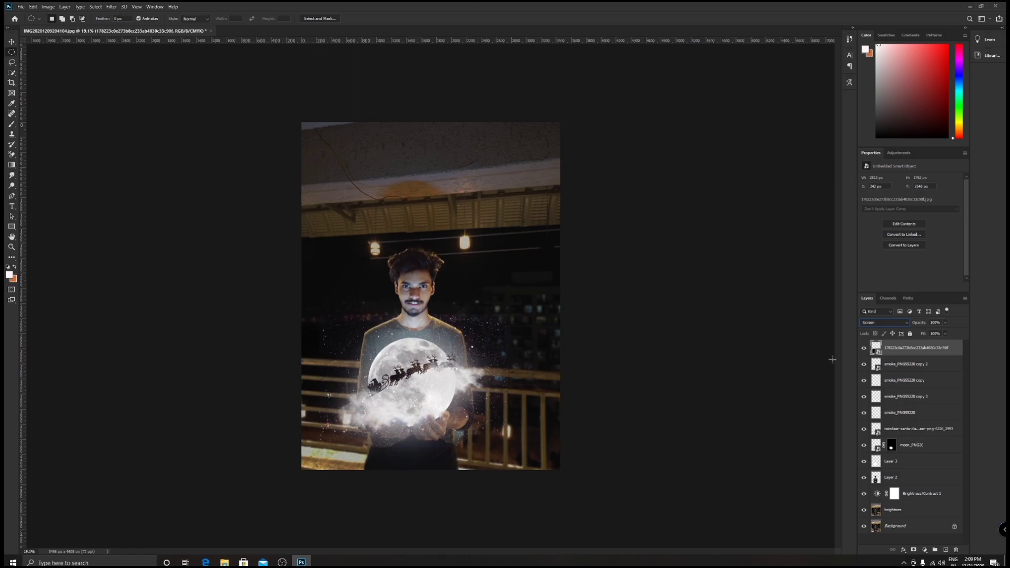
key("ctrl+plus")
key("ctrl+plus")
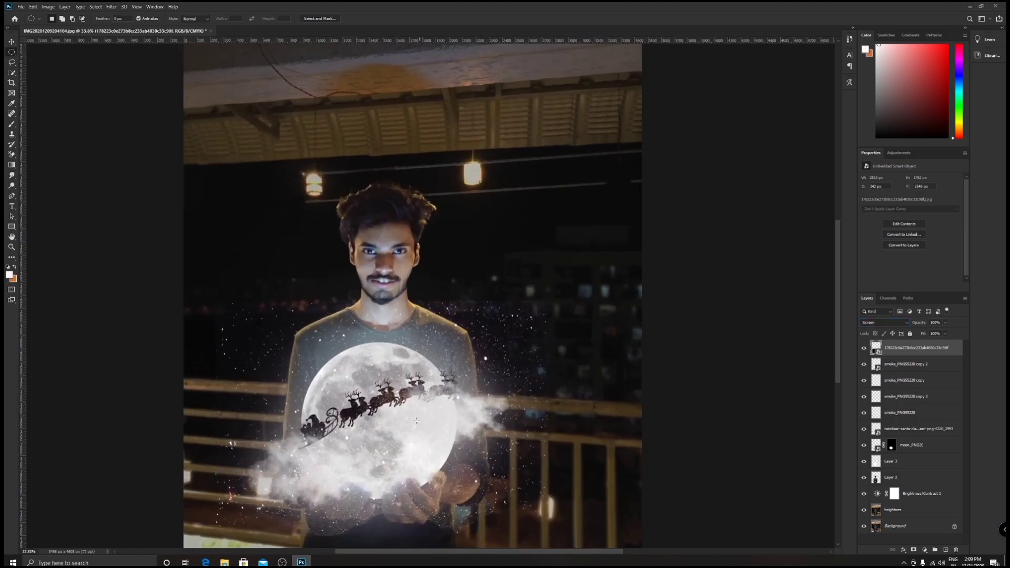
left_click_drag(358, 349, 412, 290)
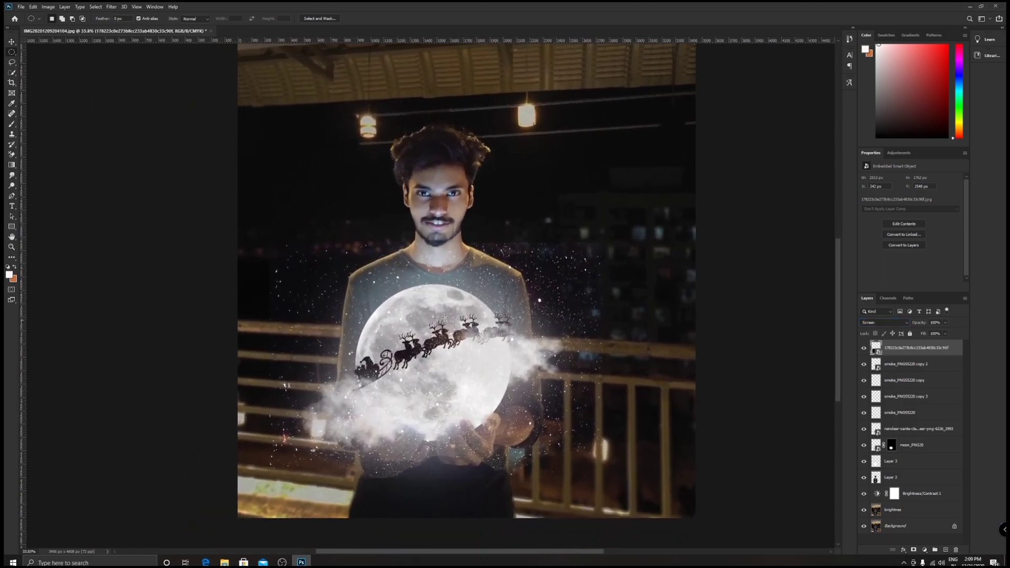
scroll(488, 219, "down", 2)
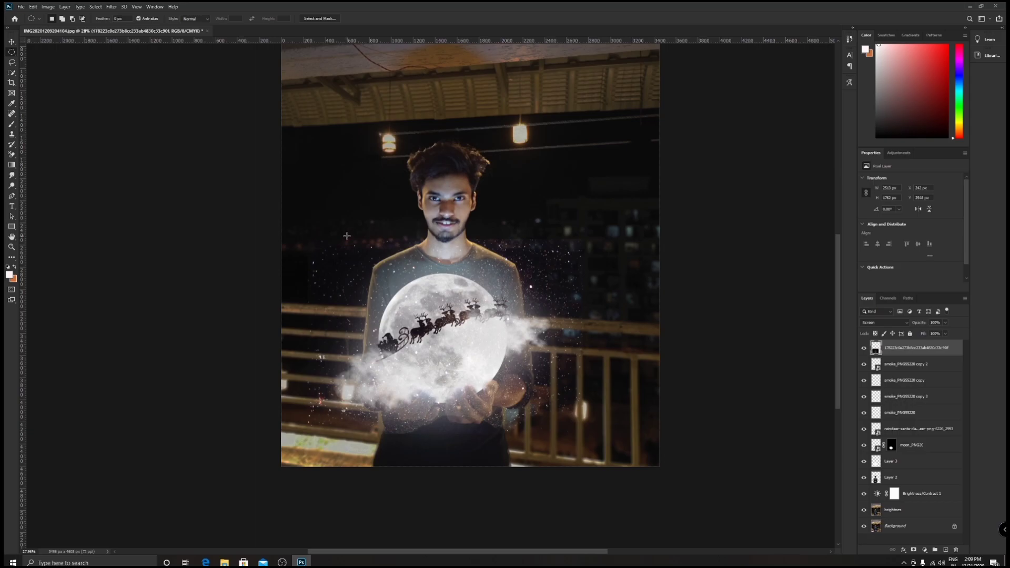
Draw a circular selection around the moon, delete the sparkles outside it, and deselect
left_click_drag(344, 239, 563, 439)
scroll(587, 416, "down", 3)
scroll(597, 401, "up", 3)
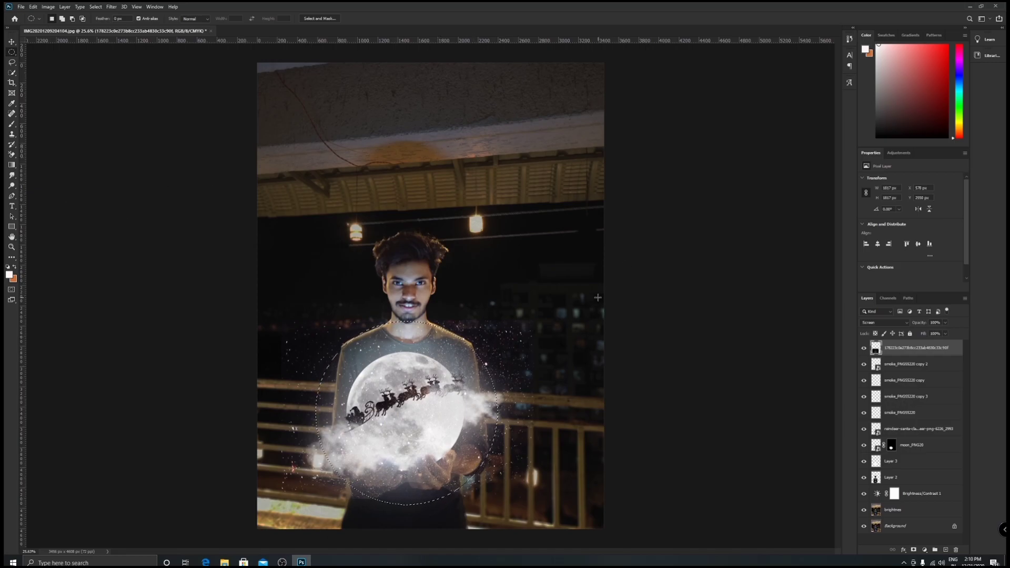
key("ctrl+a")
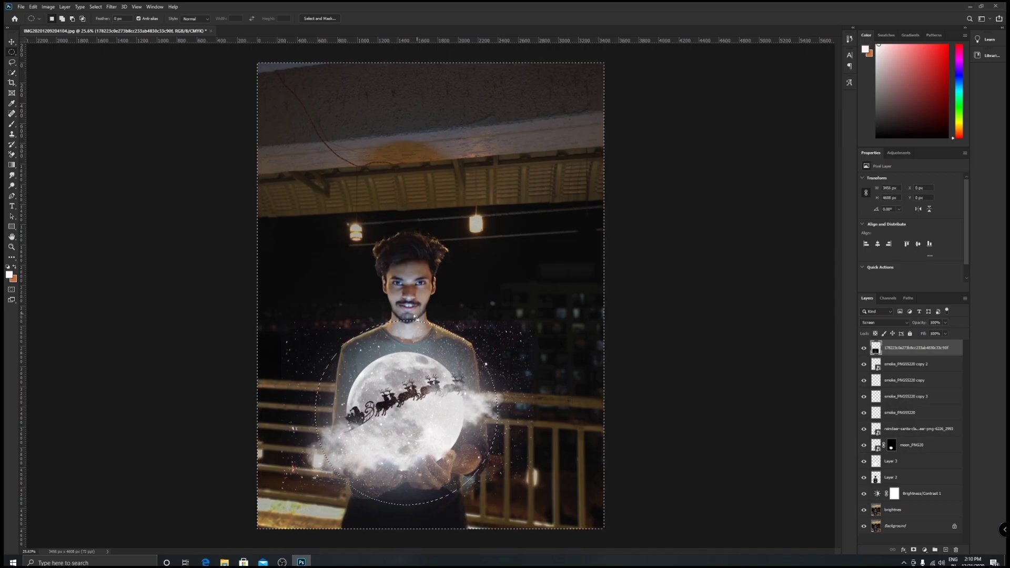
scroll(369, 375, "up", 1)
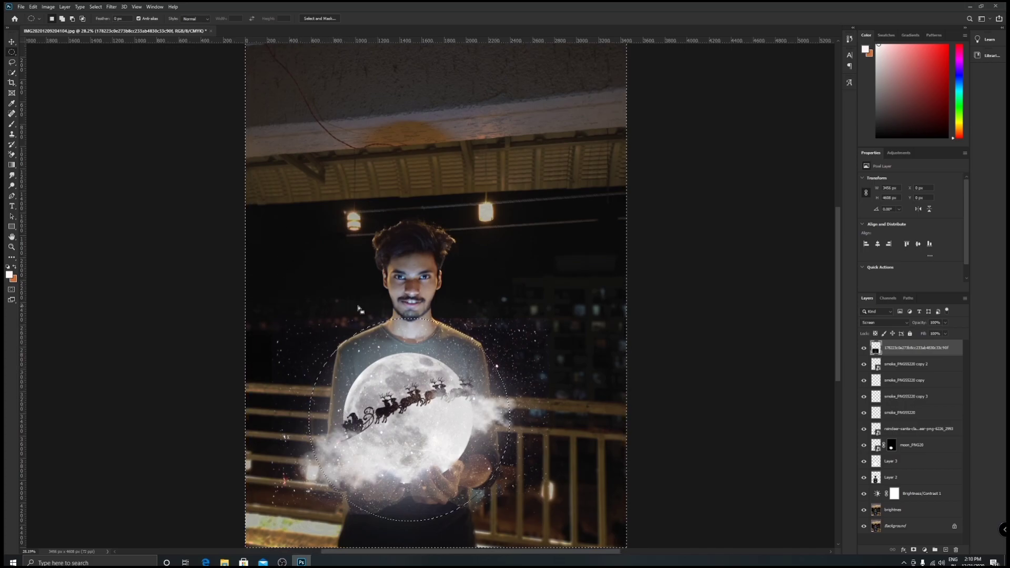
scroll(368, 316, "down", 1)
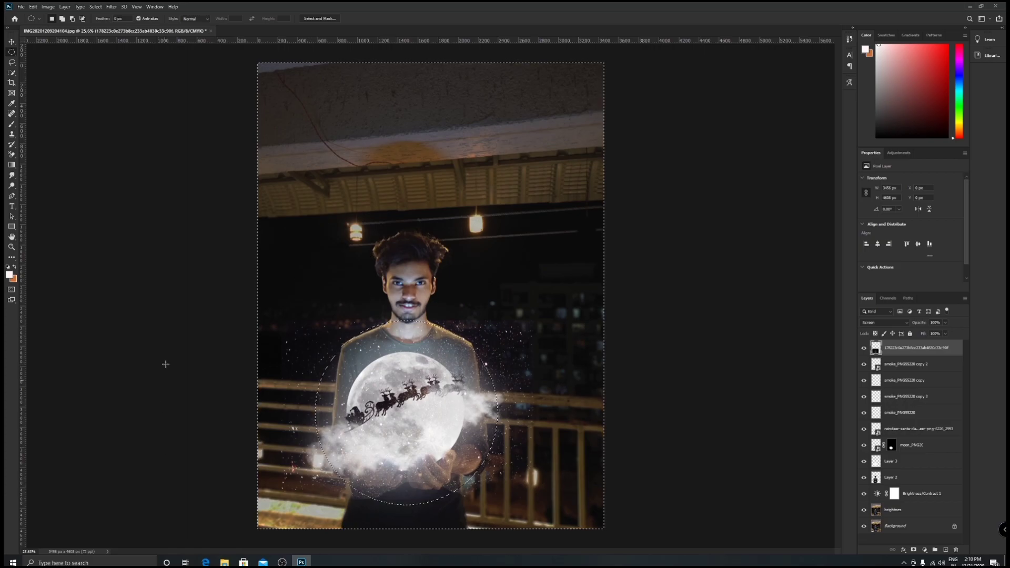
key("Delete")
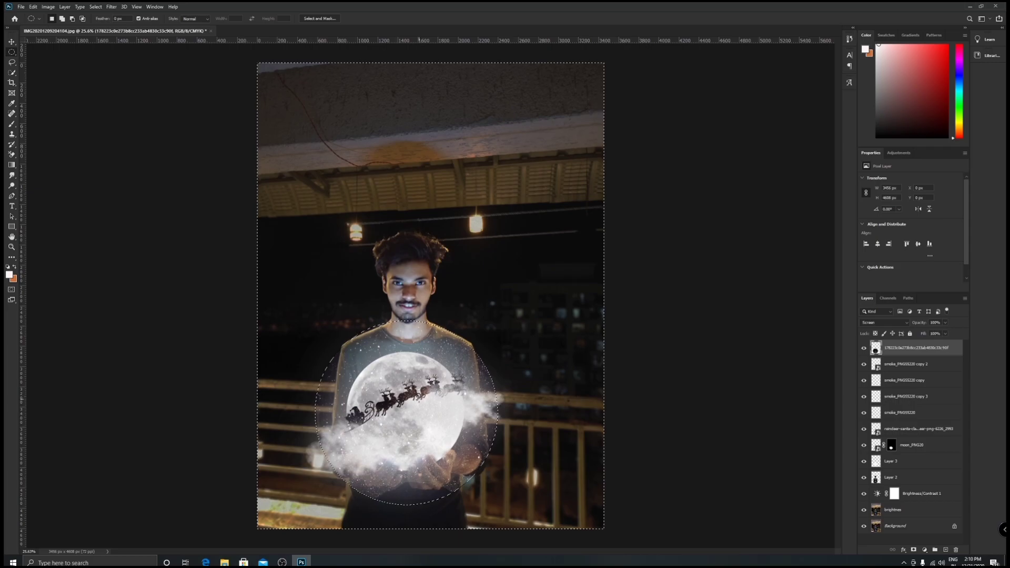
key("ctrl+d")
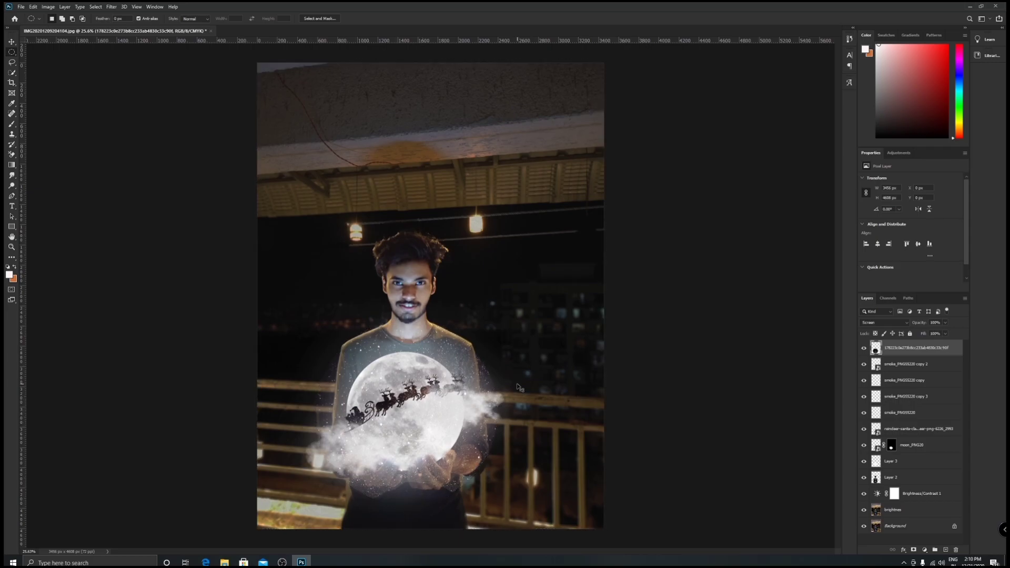
scroll(408, 481, "up", 5)
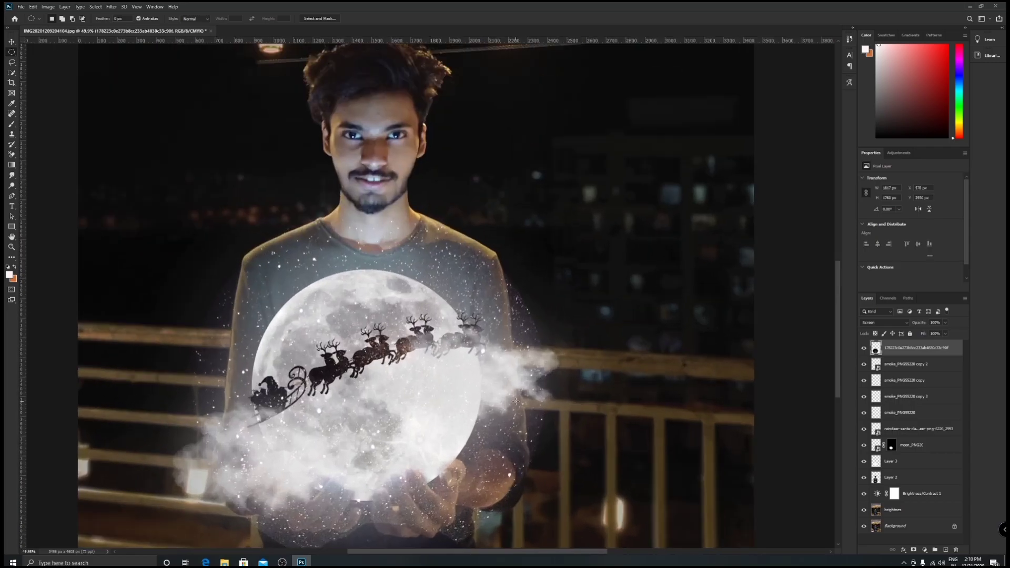
scroll(345, 152, "down", 3)
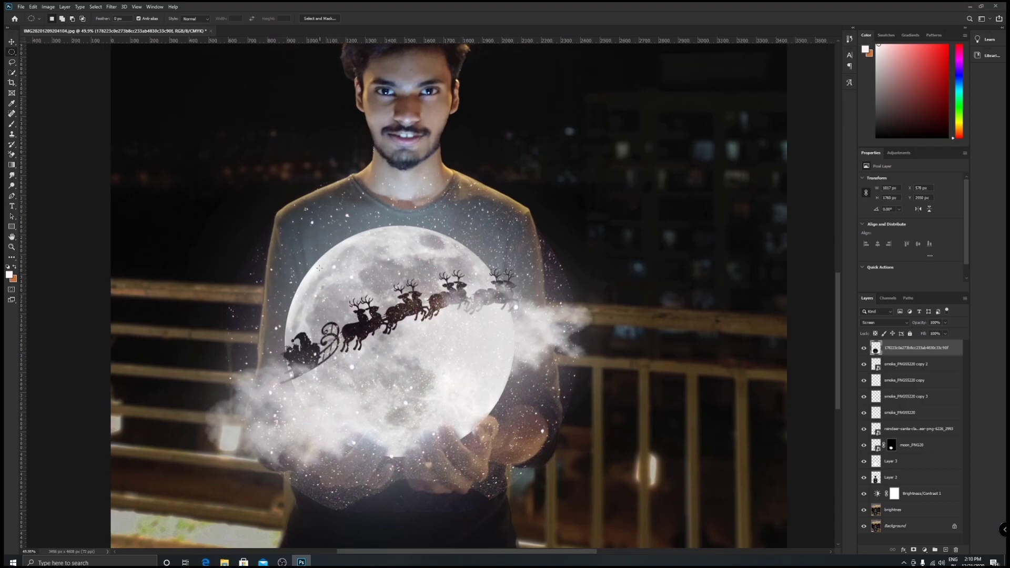
scroll(318, 268, "down", 3)
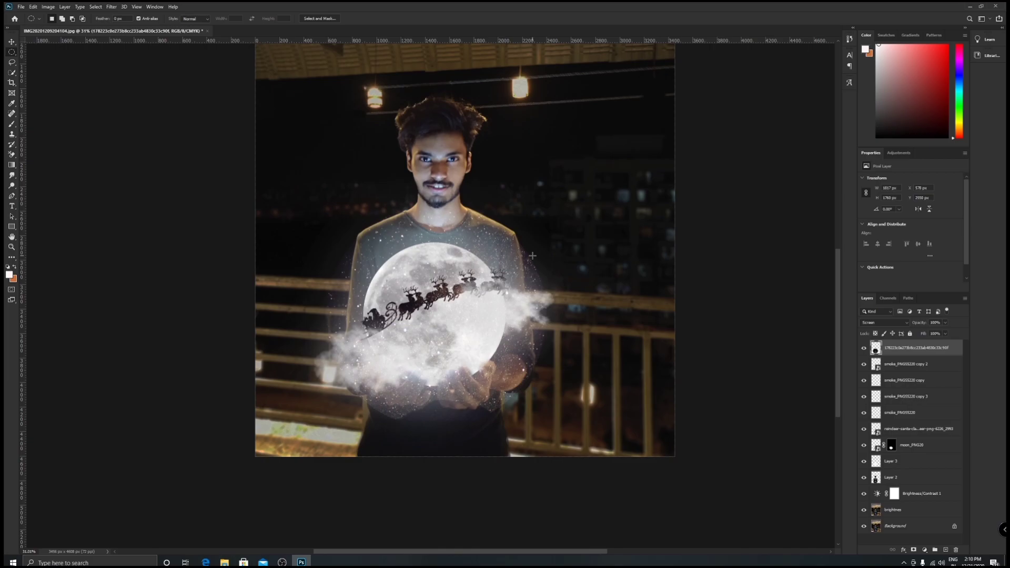
Select the starfield layer's circular pixels, add a matching layer mask, and ready a larger brush
right_click(876, 351)
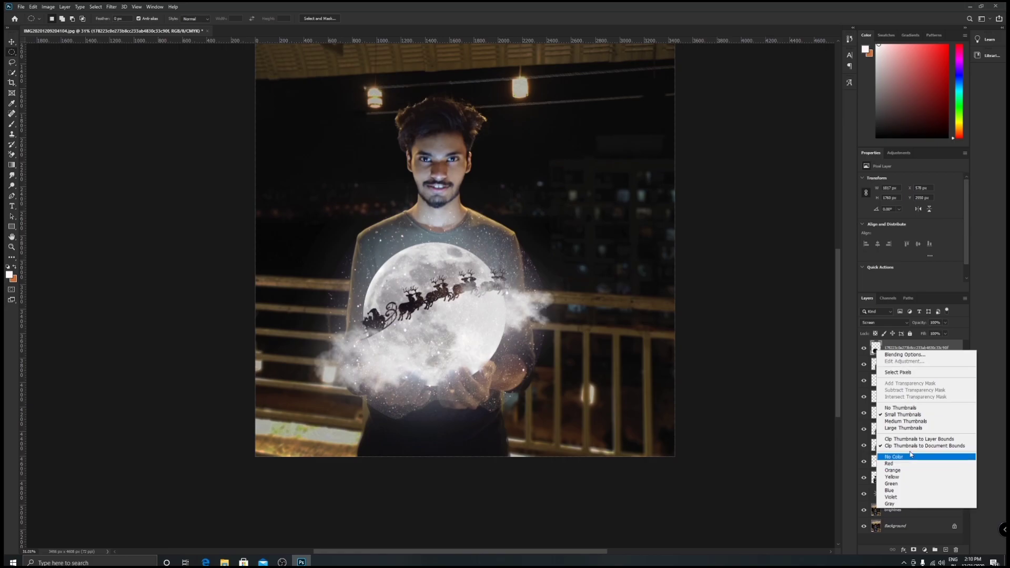
left_click(912, 372)
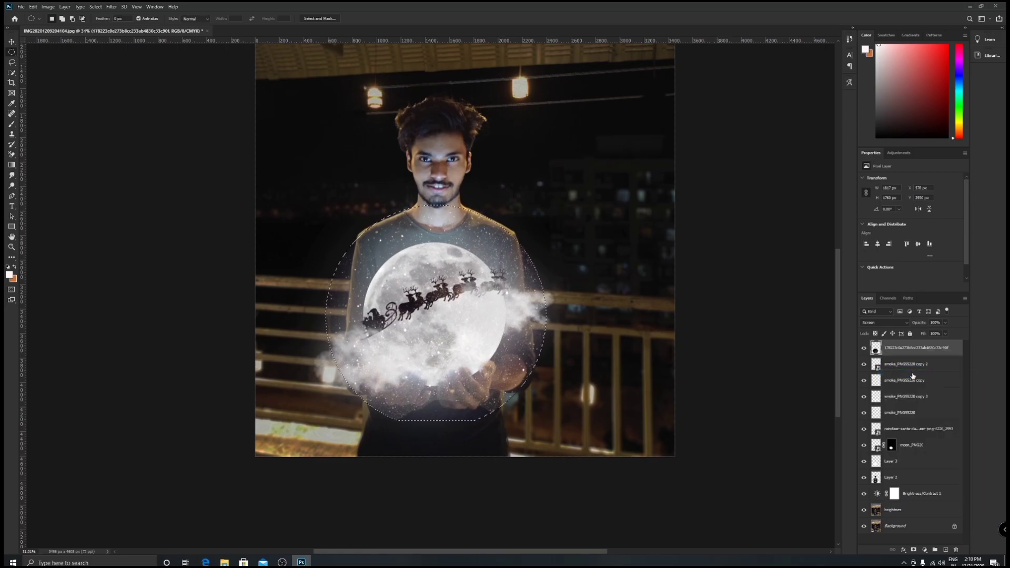
left_click(913, 550)
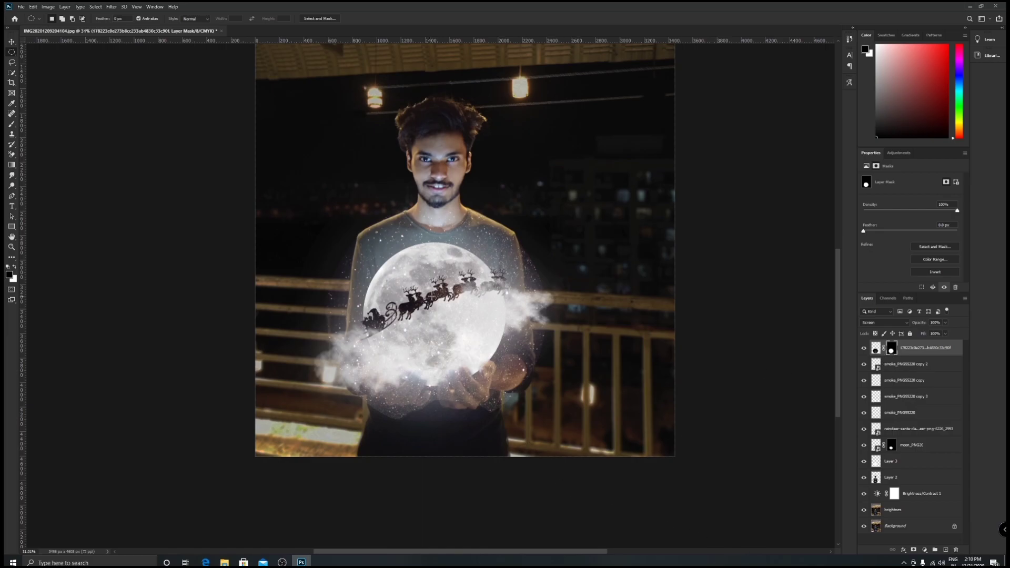
key("b")
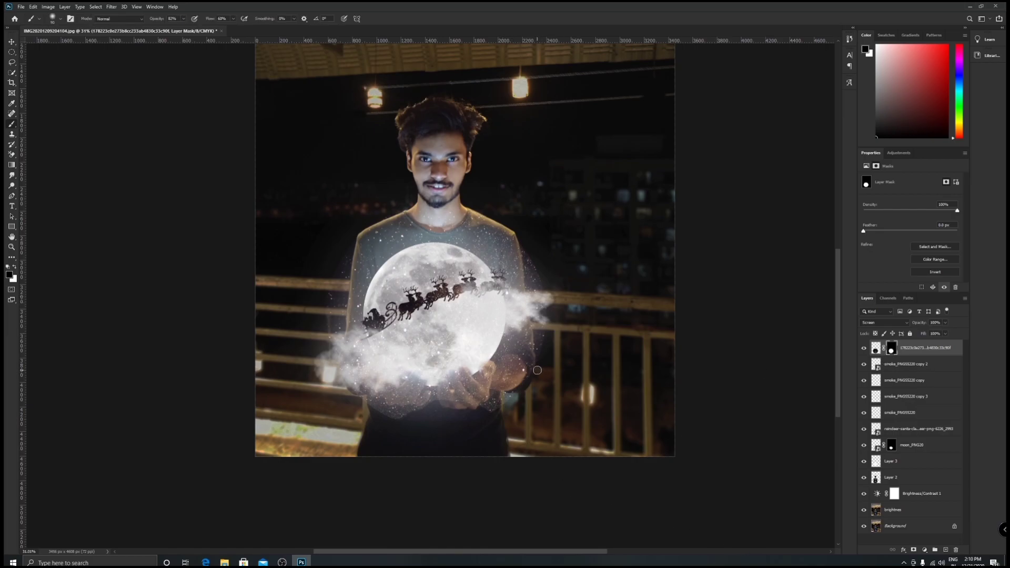
key("bracketright")
key("bracketright")
key("bracketright")
key("bracketright")
key("bracketright")
key("bracketright")
key("bracketright")
key("bracketright")
scroll(436, 416, "down", 1)
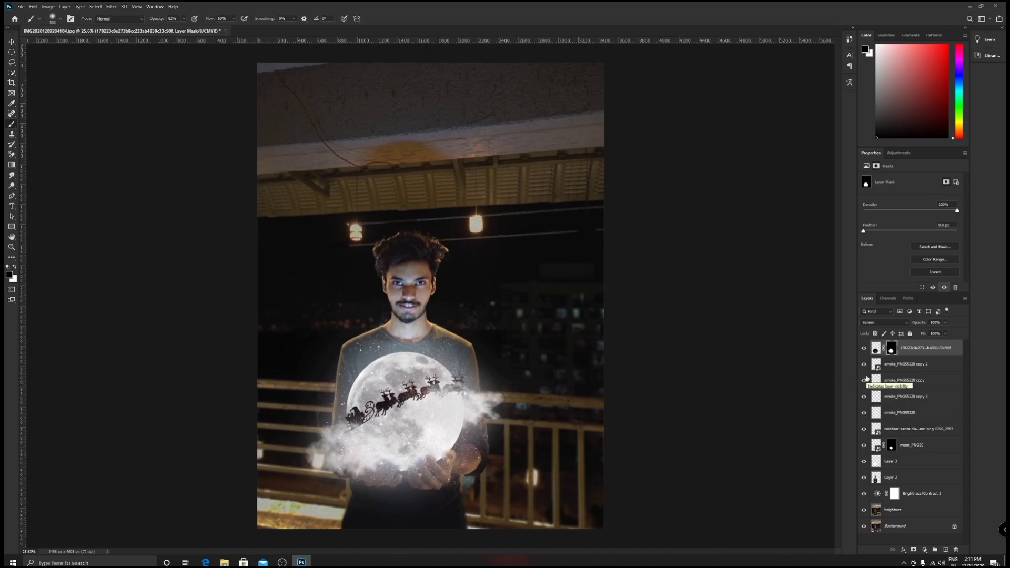
Crop the composition to 2992×3989 px, trimming the ceiling and right edge
left_click(880, 542)
key("c")
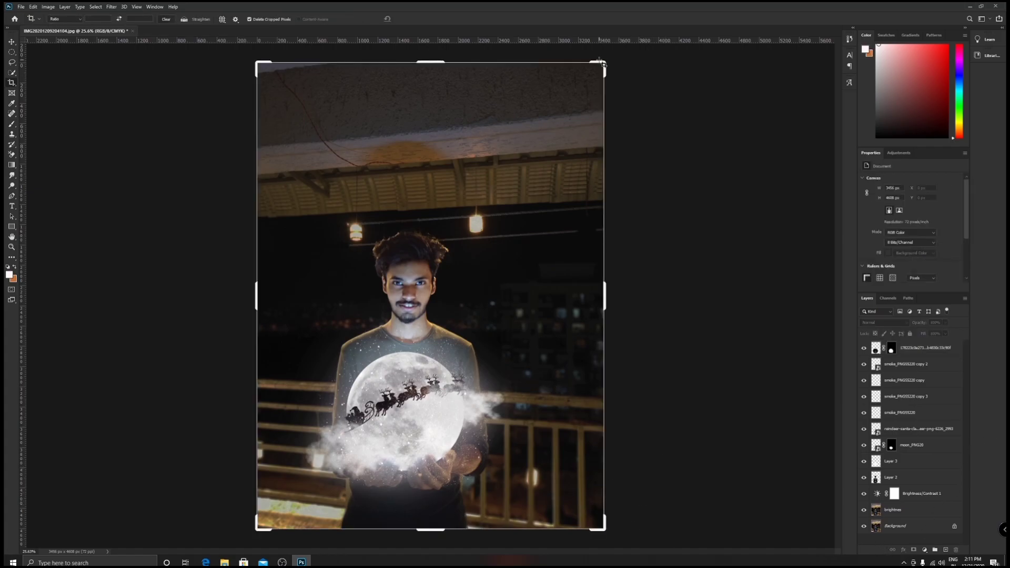
left_click_drag(605, 61, 565, 81)
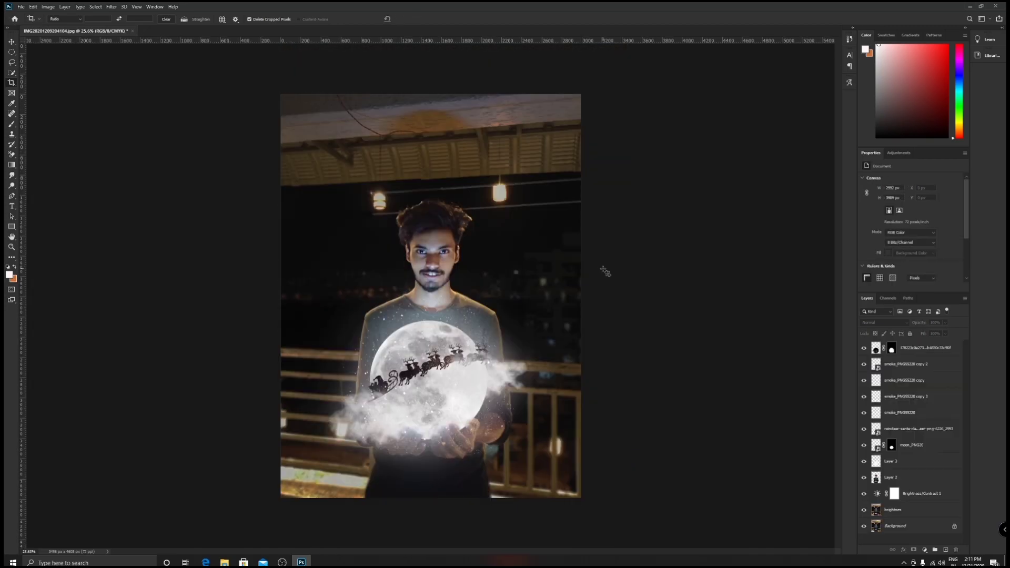
double_click(526, 318)
scroll(528, 316, "down", 2)
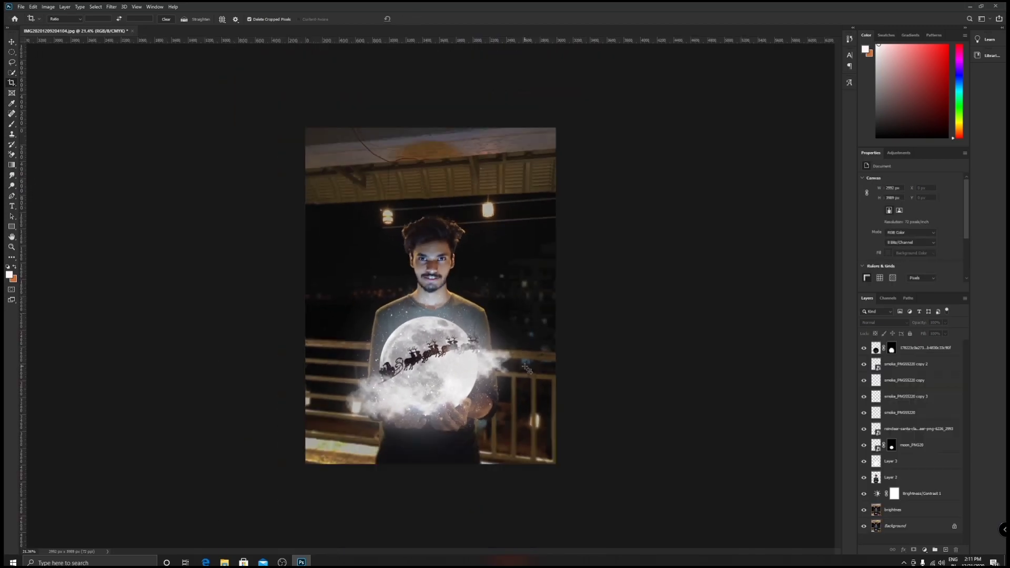
scroll(476, 374, "up", 1)
Start saving the cropped image under a new name
scroll(511, 360, "down", 1)
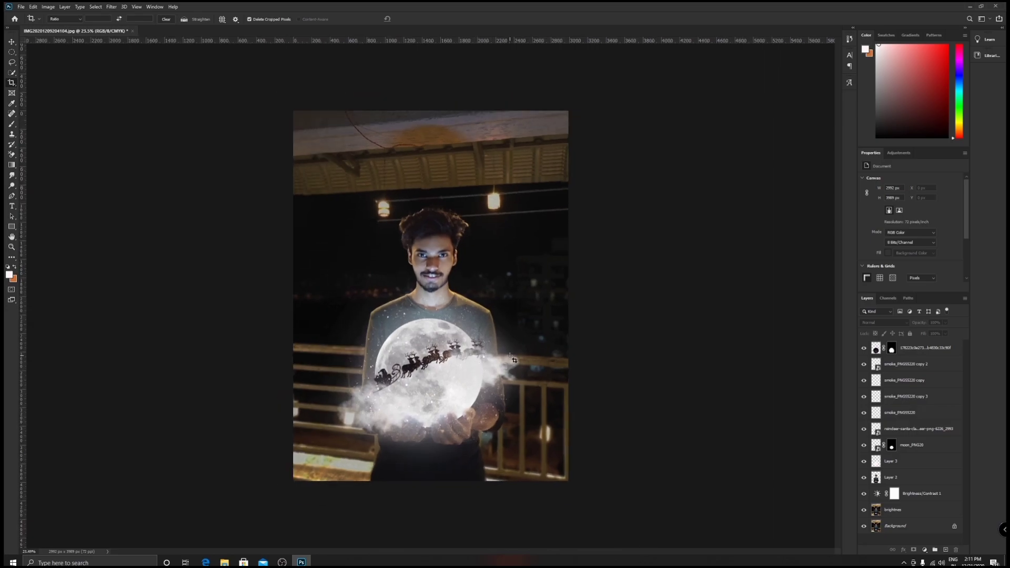
key("ctrl")
key("ctrl+s")
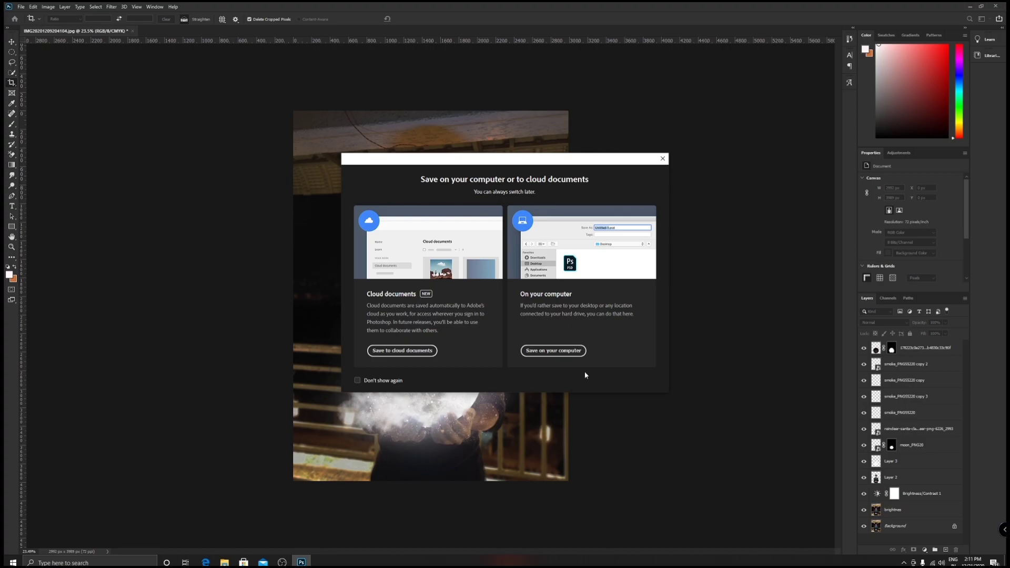
Choose saving to this computer, enter the name 'moon' with Photoshop format, then close the dialog
left_click(559, 353)
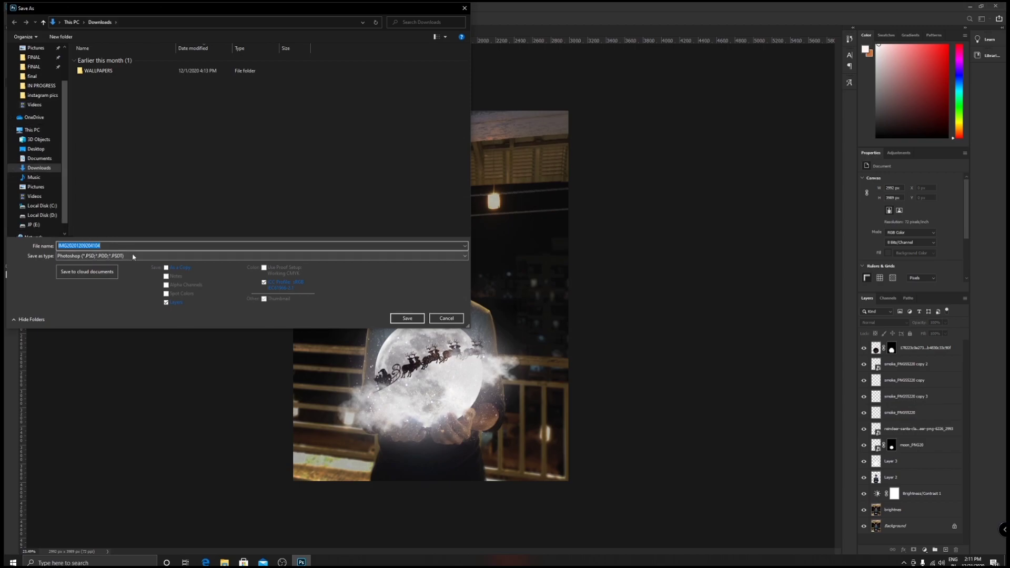
type("moon")
left_click(464, 260)
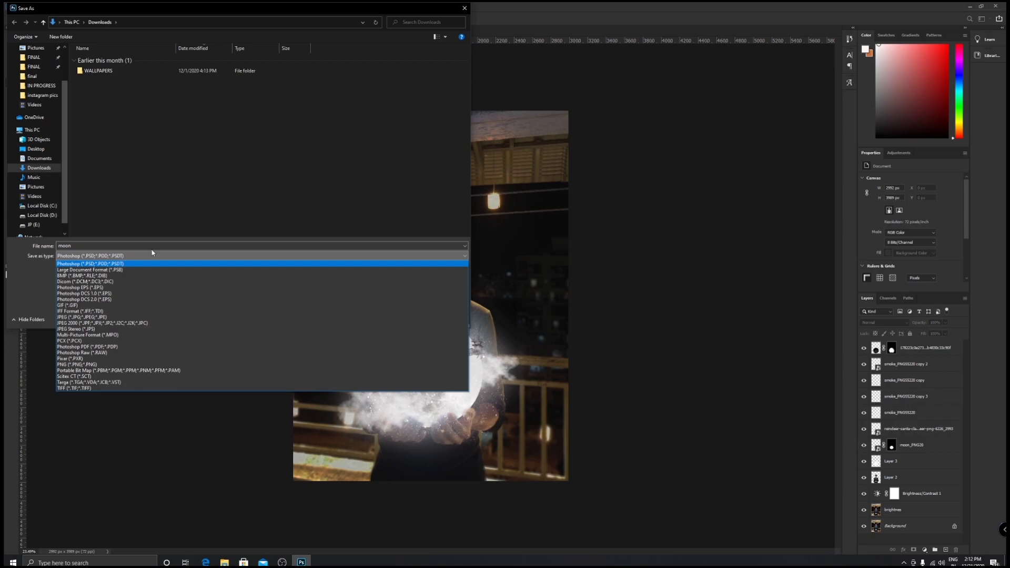
left_click(122, 255)
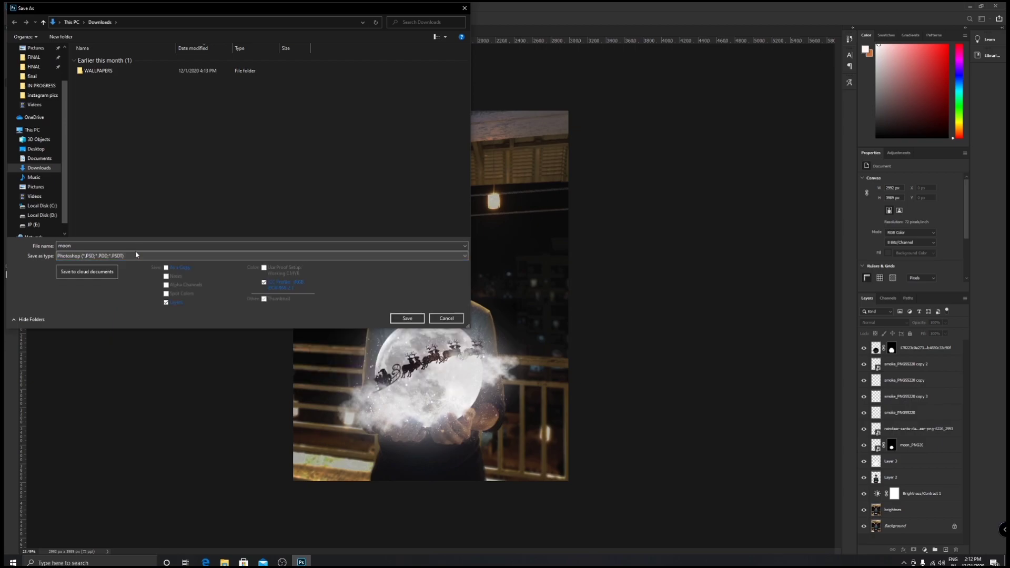
left_click(465, 256)
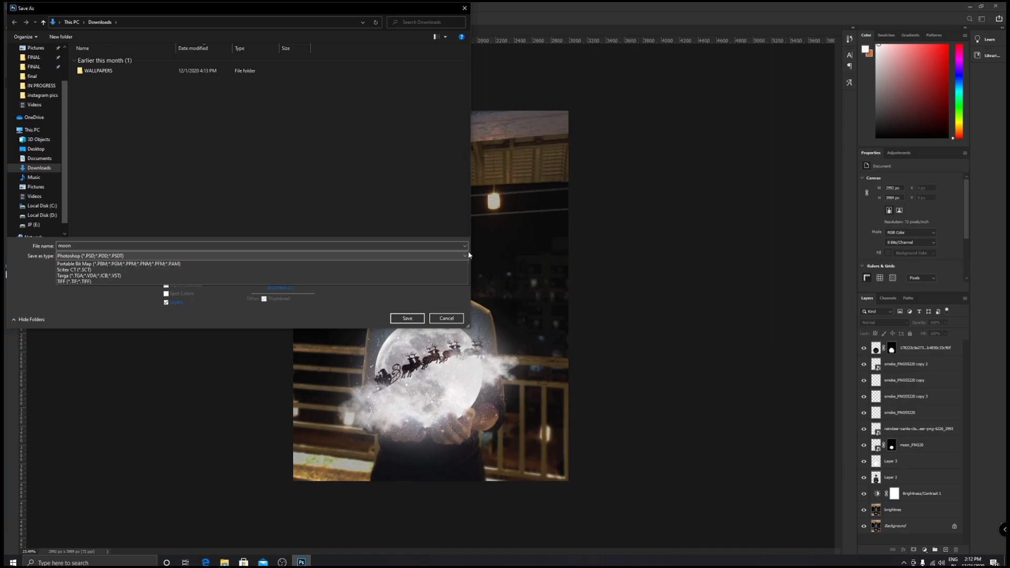
left_click(466, 255)
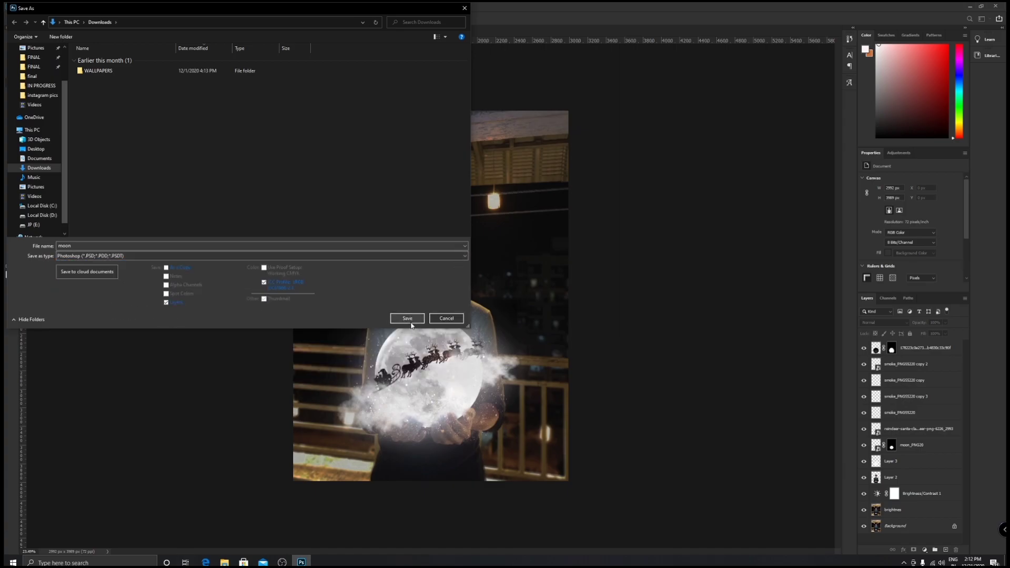
left_click(434, 320)
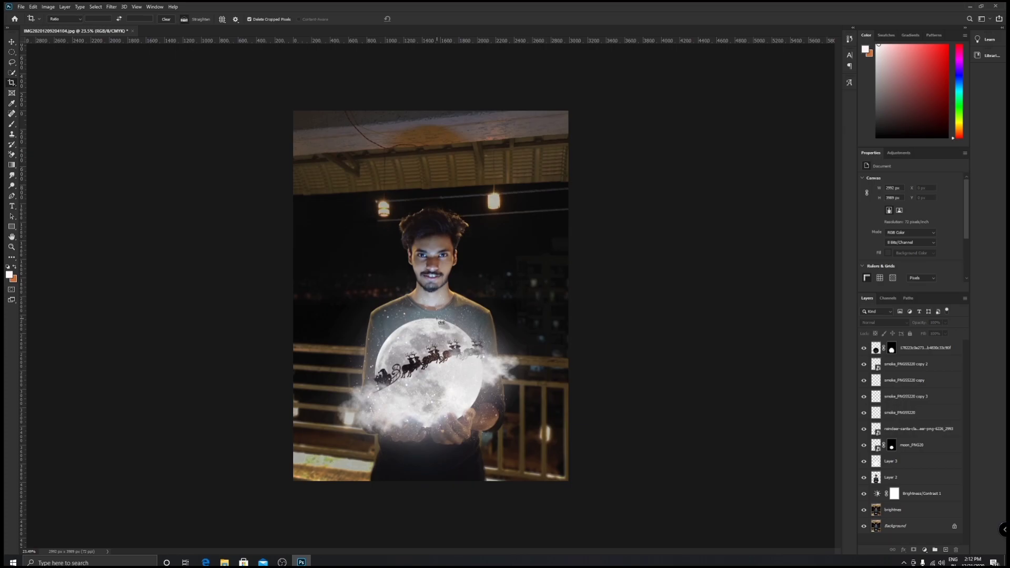
Reopen Save As on this computer and choose JPEG (*.JPG;*.JPEG;*.JPE) as the file format
key("ctrl+s")
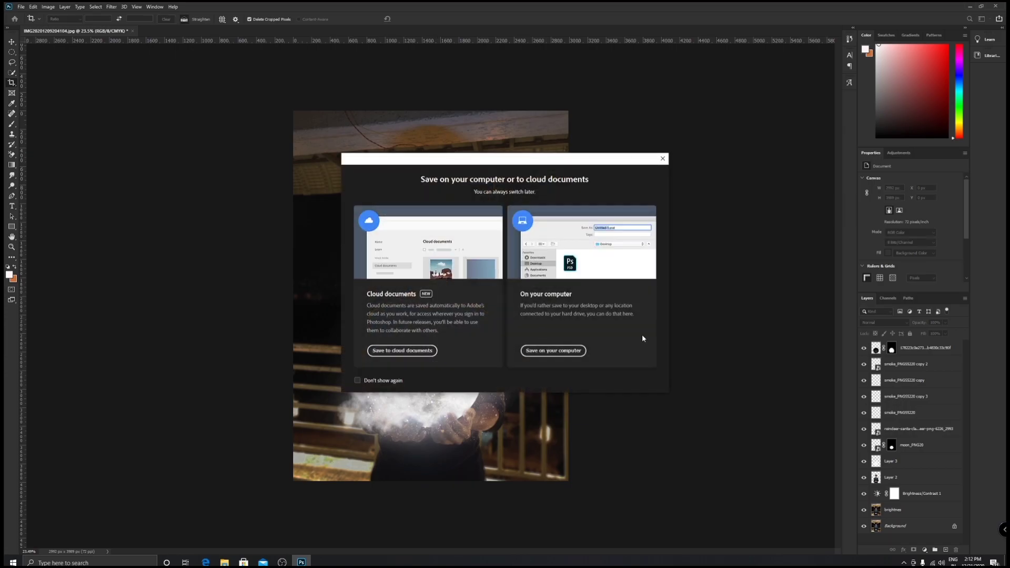
left_click(545, 351)
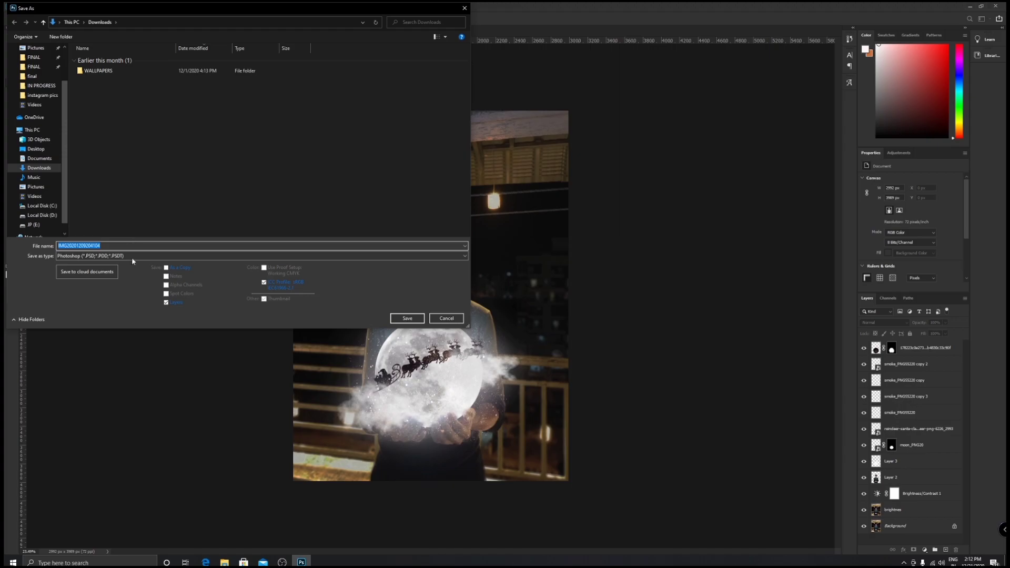
left_click(141, 257)
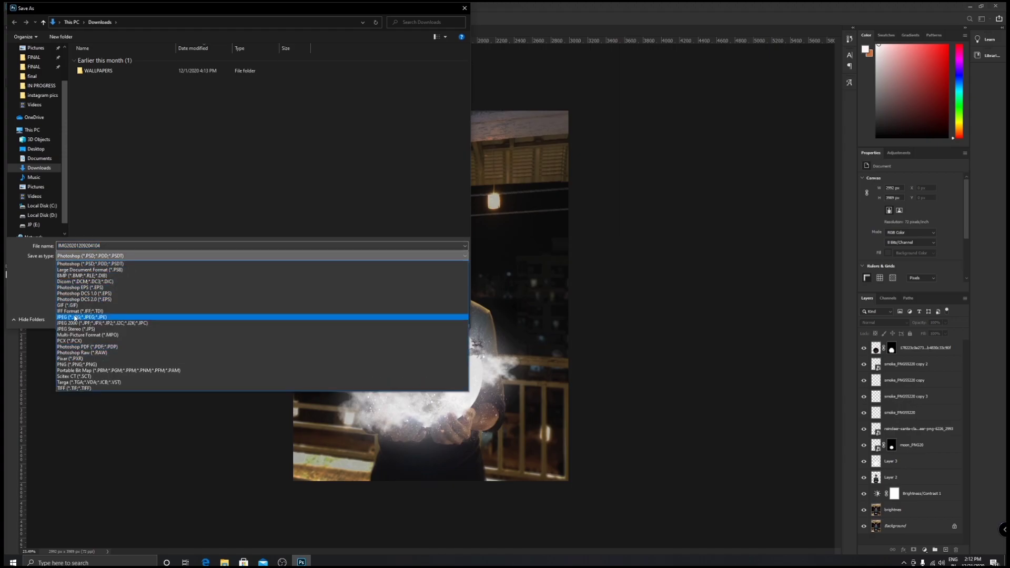
left_click(76, 318)
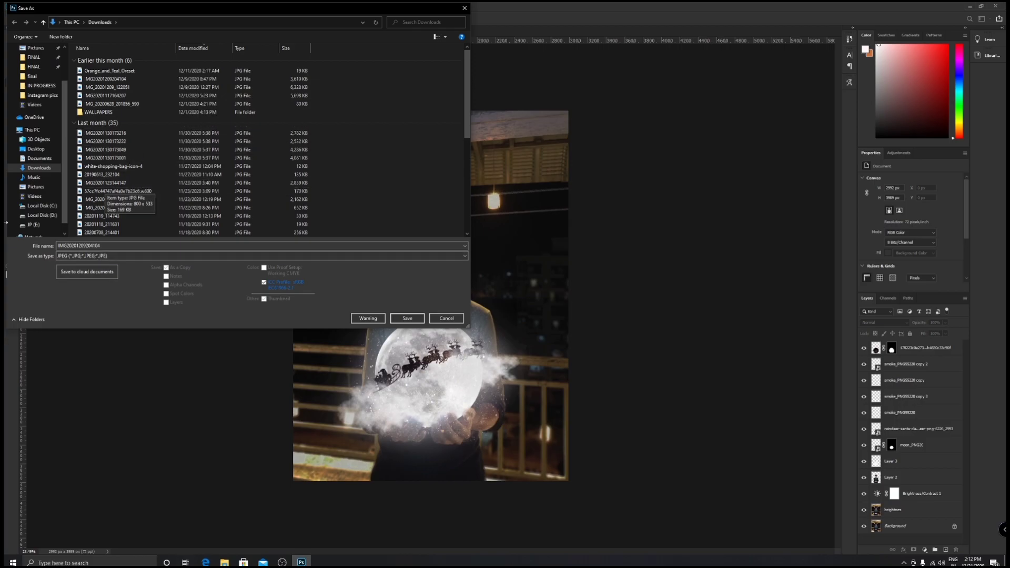